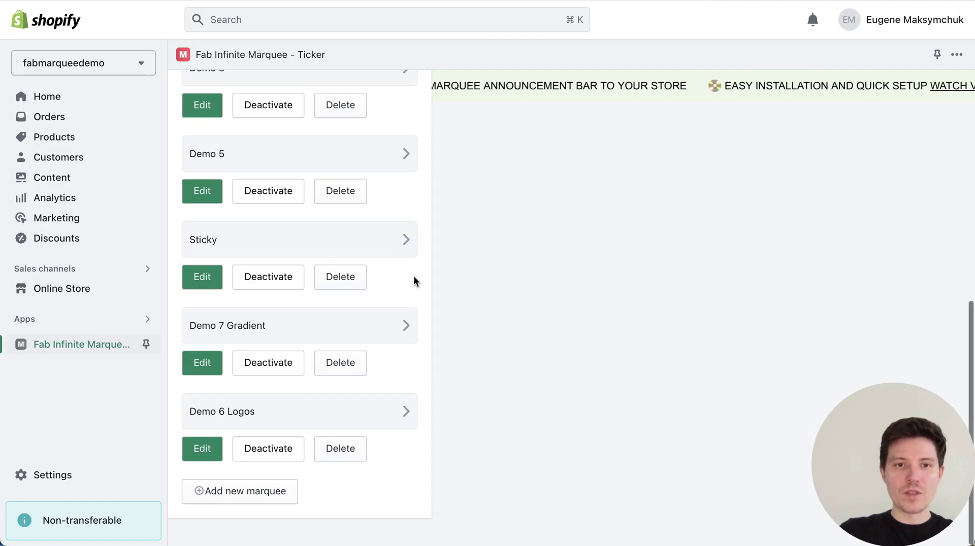
Open the Sticky marquee's settings in Fab Infinite Marquee.
scroll(394, 301, "up", 10)
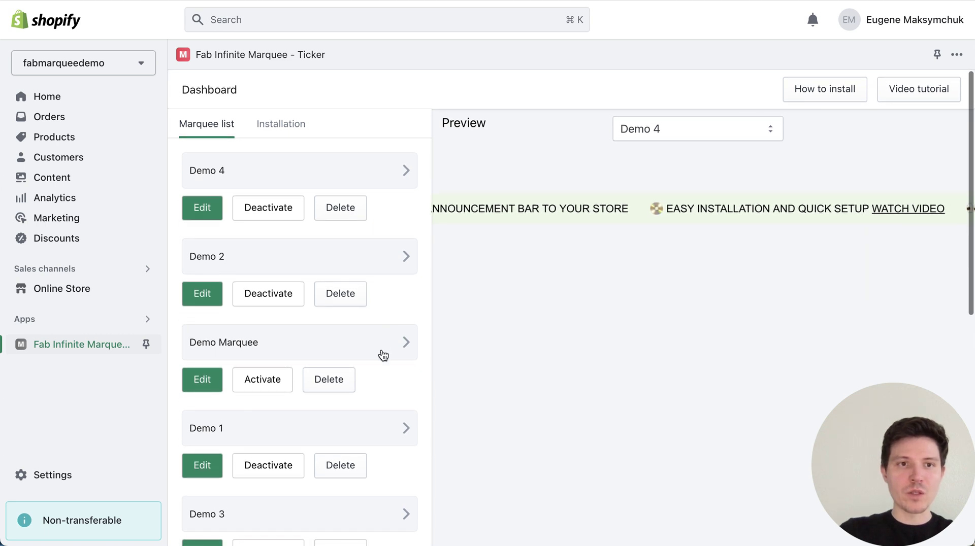
scroll(382, 356, "down", 10)
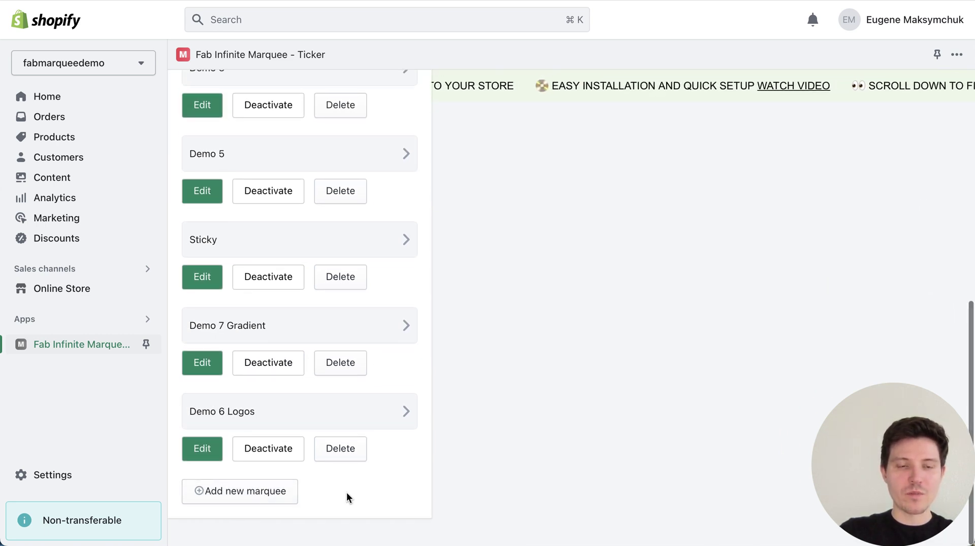
scroll(340, 348, "up", 1)
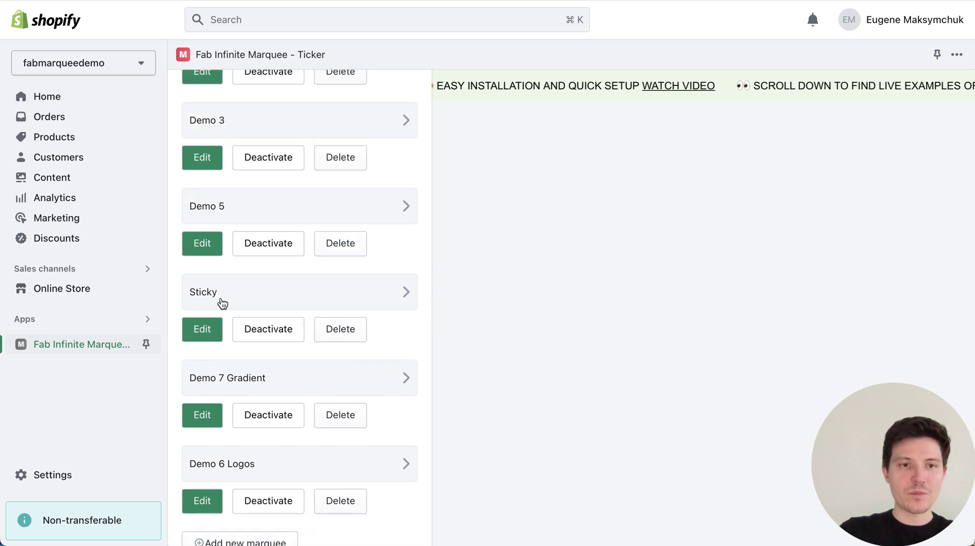
left_click(202, 330)
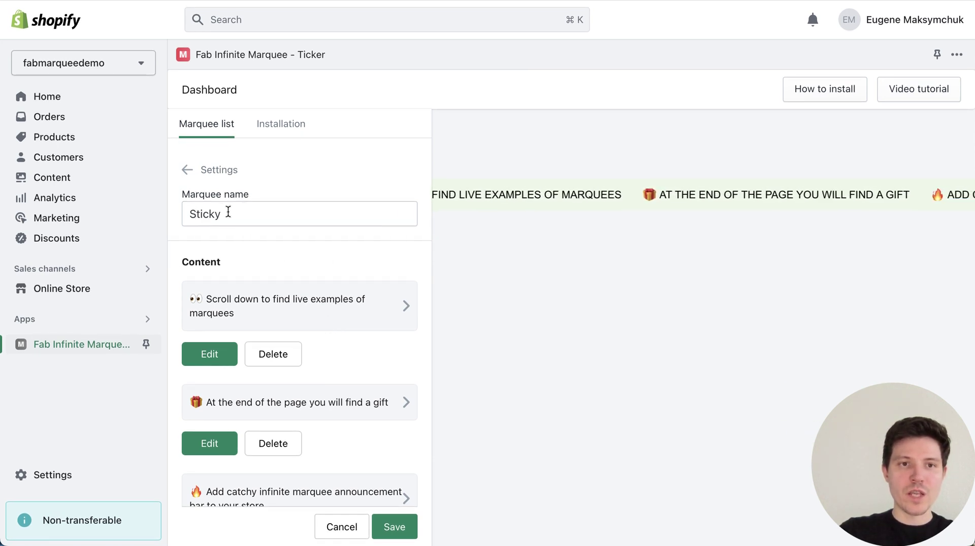
Review the Content items and open the first one, the scroll-down message, for editing.
scroll(304, 284, "down", 2)
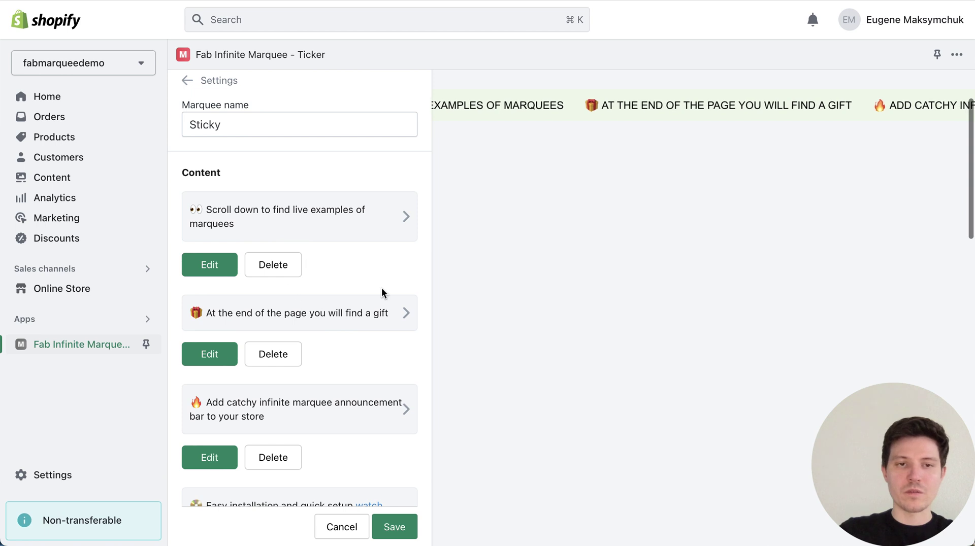
scroll(339, 343, "down", 1)
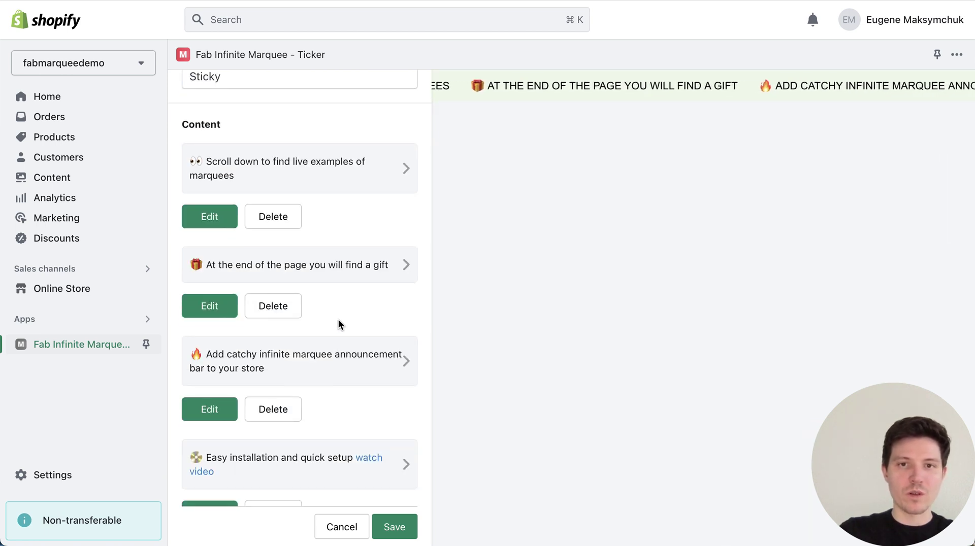
scroll(350, 323, "down", 2)
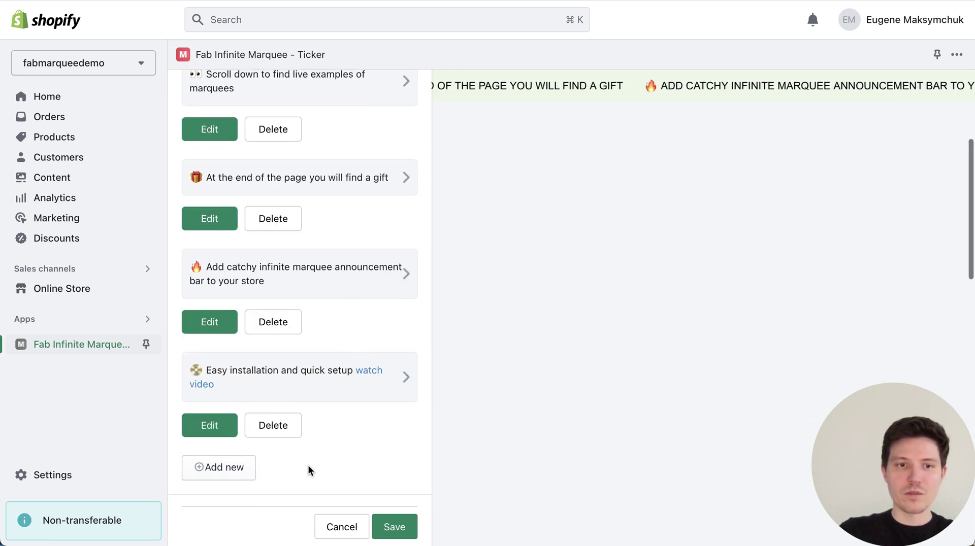
scroll(334, 402, "up", 1)
scroll(333, 282, "up", 1)
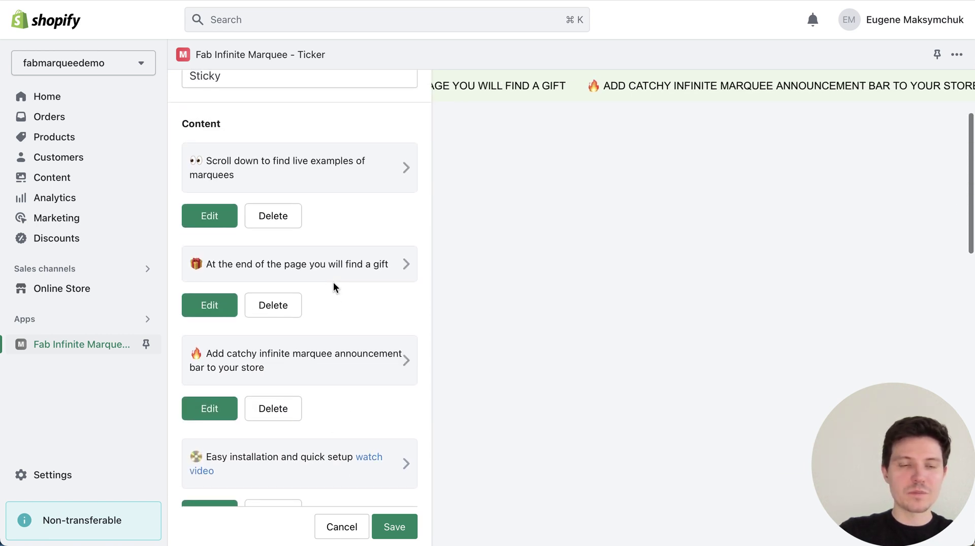
scroll(333, 282, "up", 1)
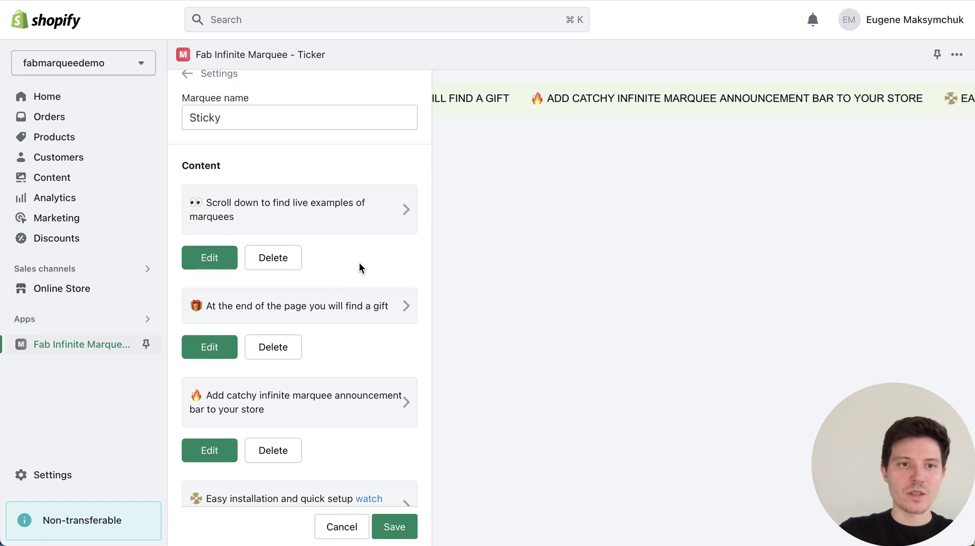
left_click(218, 258)
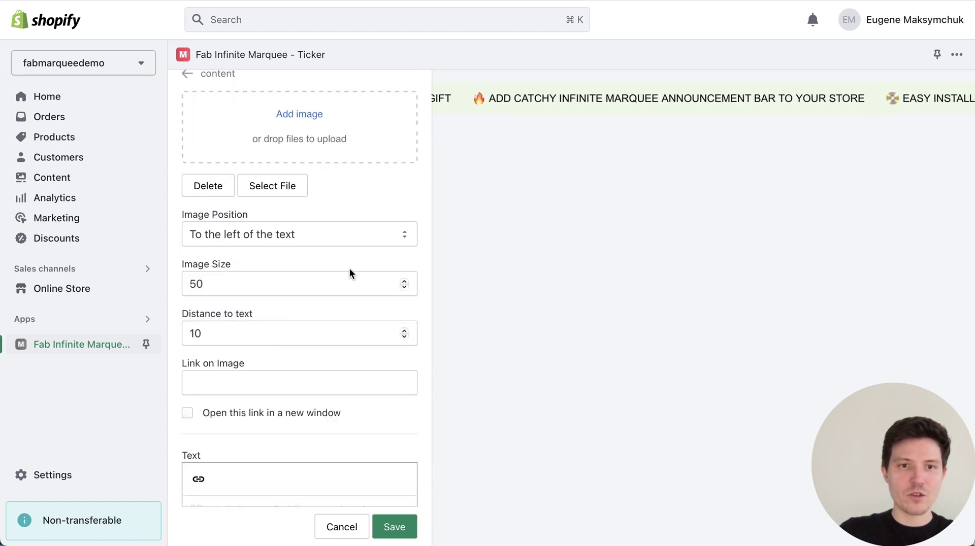
Append 'learn more' to the end of the scroll-down announcement text.
scroll(350, 273, "up", 2)
scroll(394, 331, "down", 3)
scroll(365, 366, "up", 2)
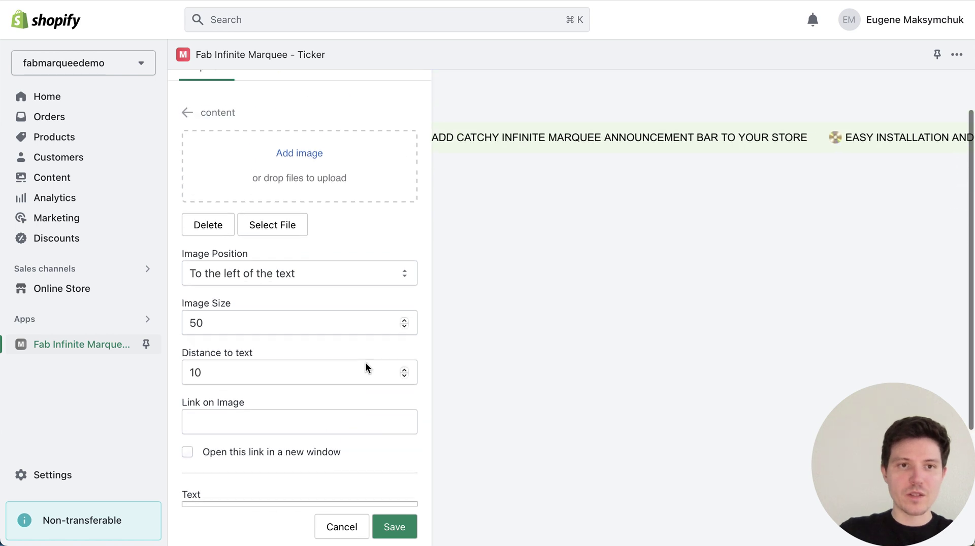
scroll(365, 364, "up", 1)
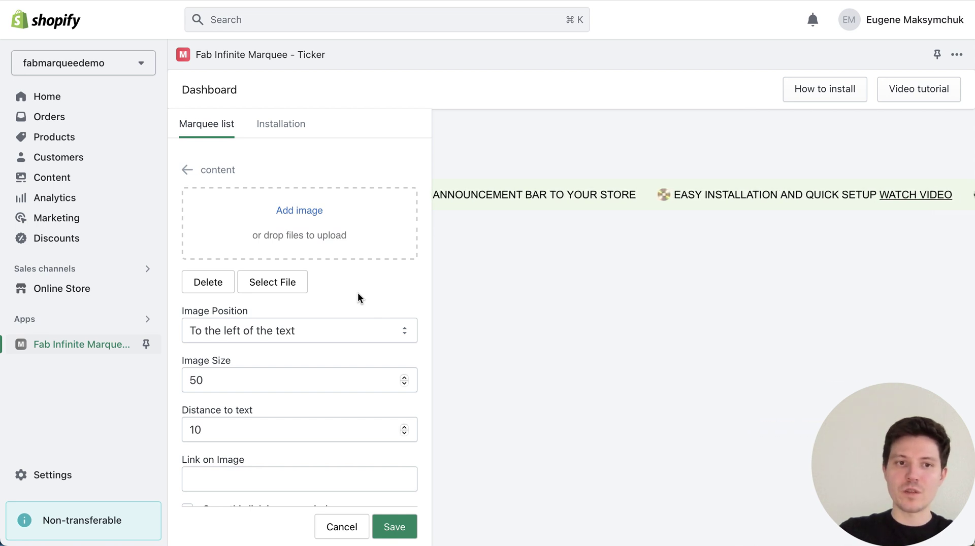
scroll(340, 325, "down", 3)
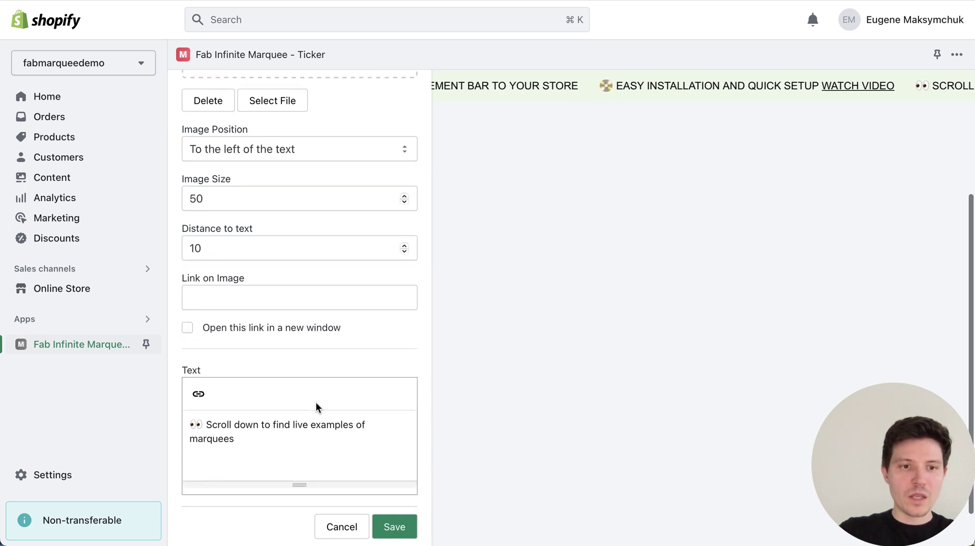
left_click(229, 436)
scroll(261, 447, "down", 1)
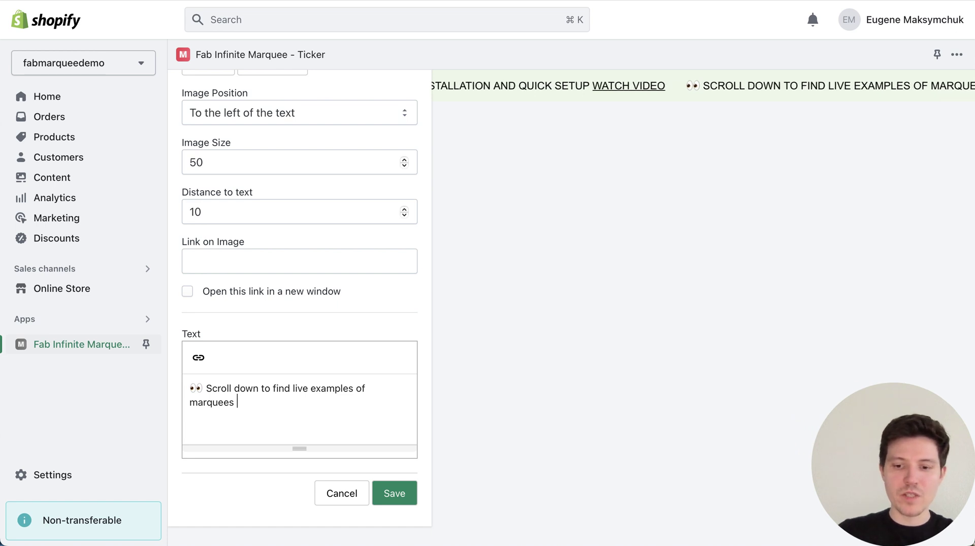
type("learn")
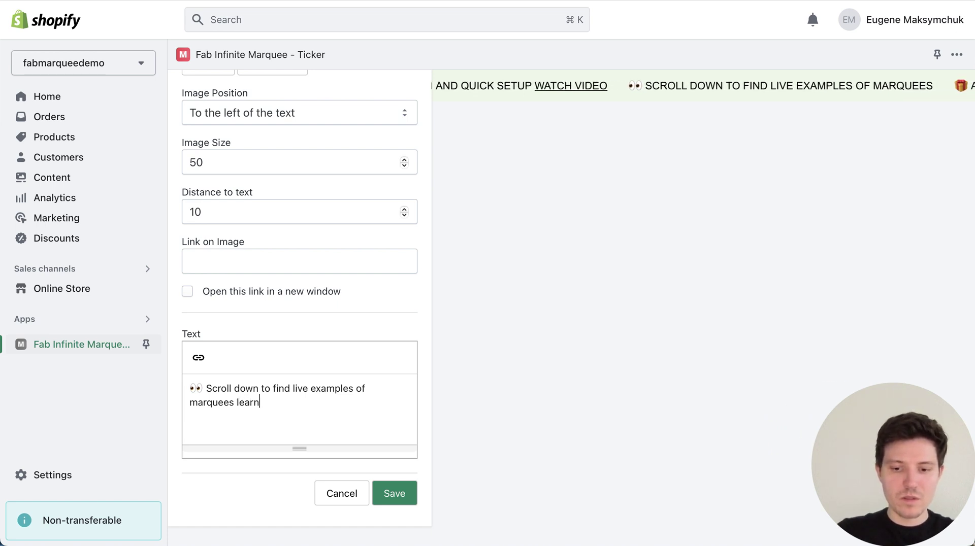
type(" more")
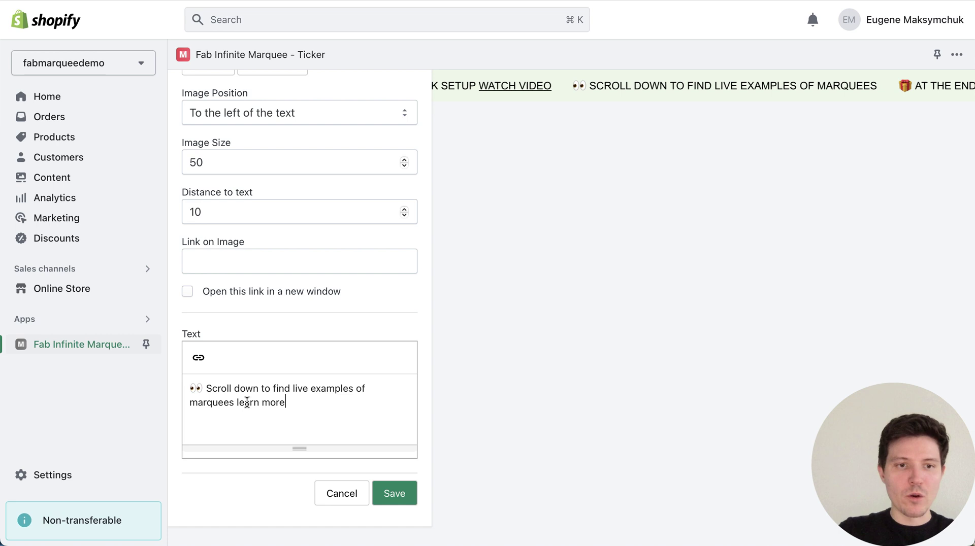
Try linking 'learn more', cancel the Insert Link dialog, and delete the added words.
left_click_drag(237, 402, 287, 402)
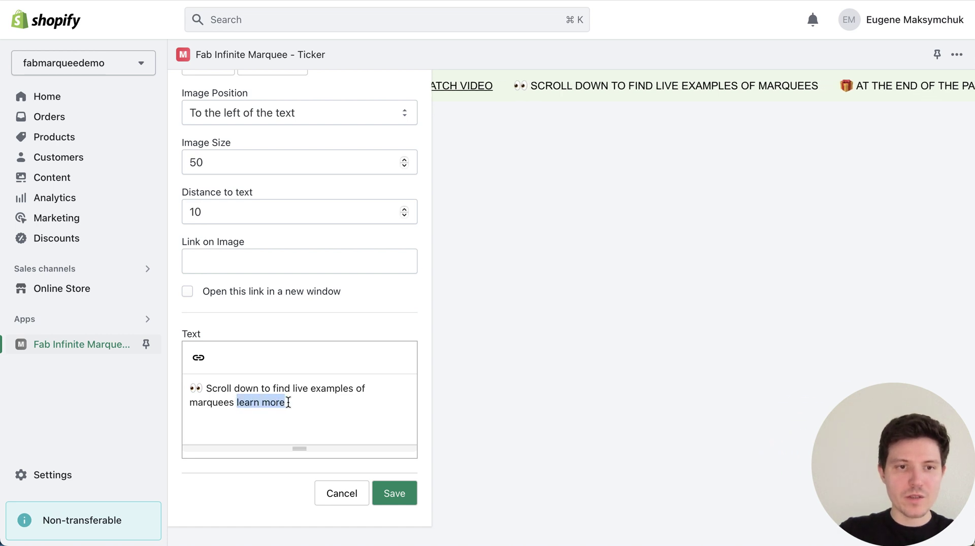
left_click(198, 360)
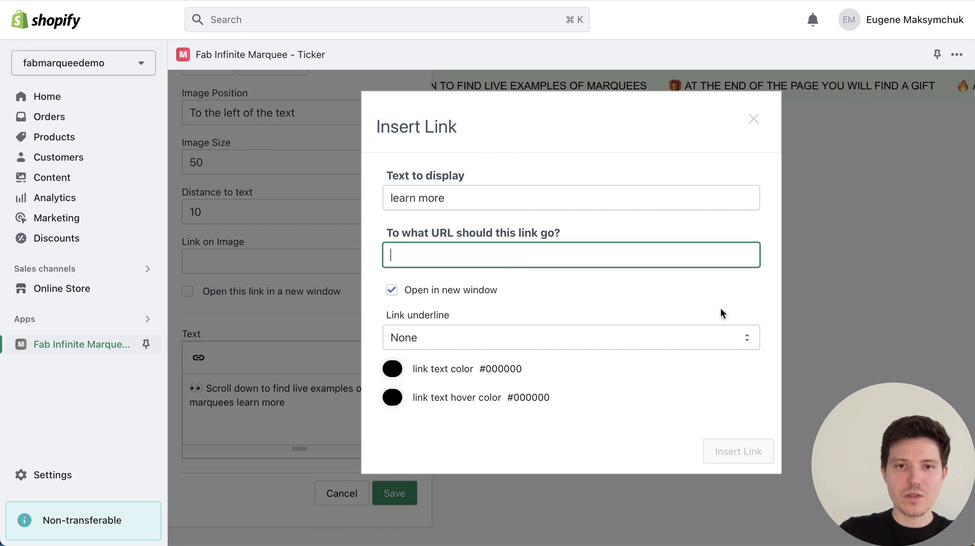
left_click(754, 120)
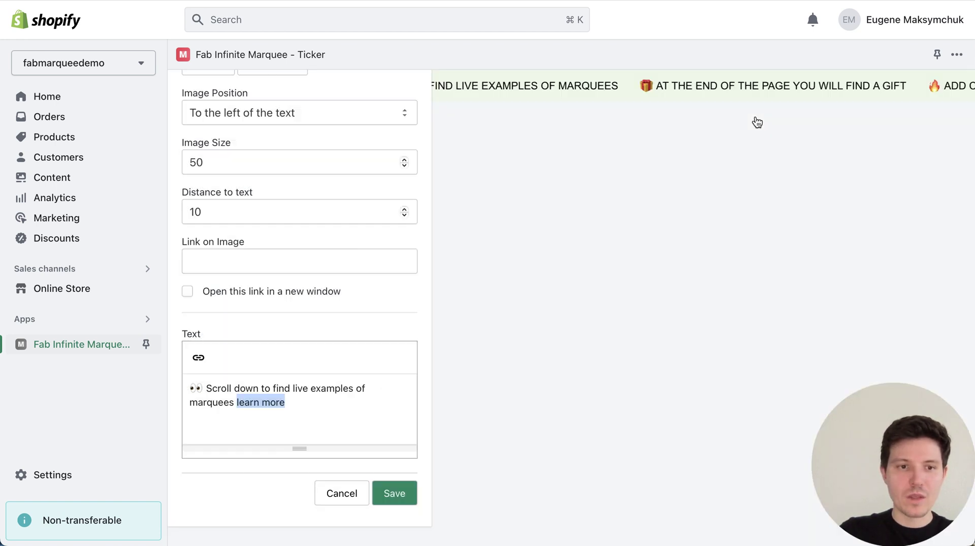
left_click(307, 402)
key("BackSpace")
key("BackSpace")
key("BackSpace")
key("BackSpace")
key("BackSpace")
key("BackSpace")
key("BackSpace")
key("BackSpace")
key("BackSpace")
key("BackSpace")
key("BackSpace")
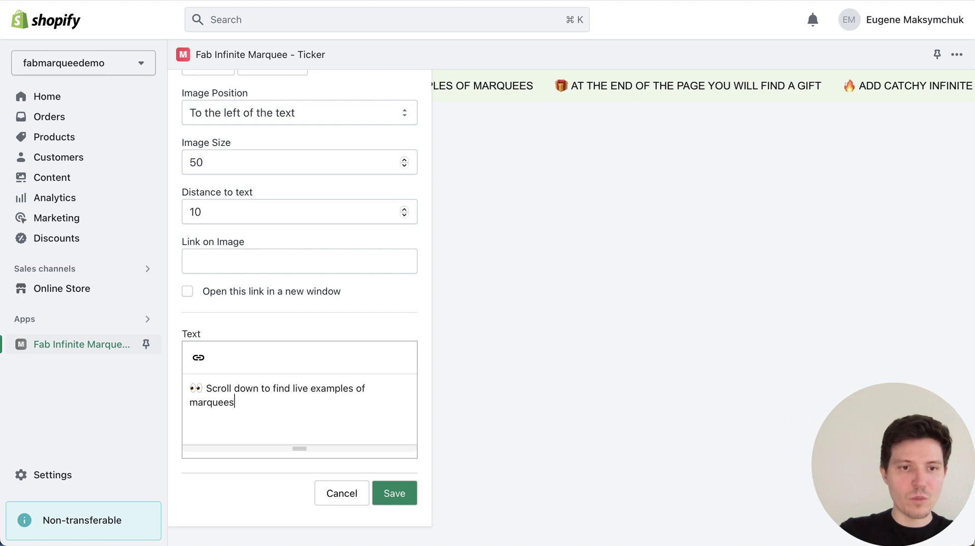
left_click(348, 500)
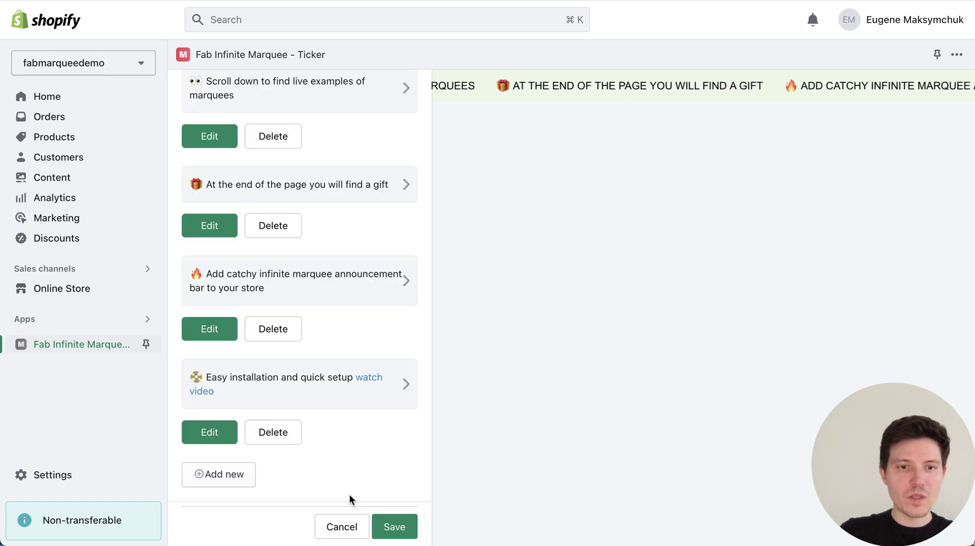
scroll(361, 412, "down", 6)
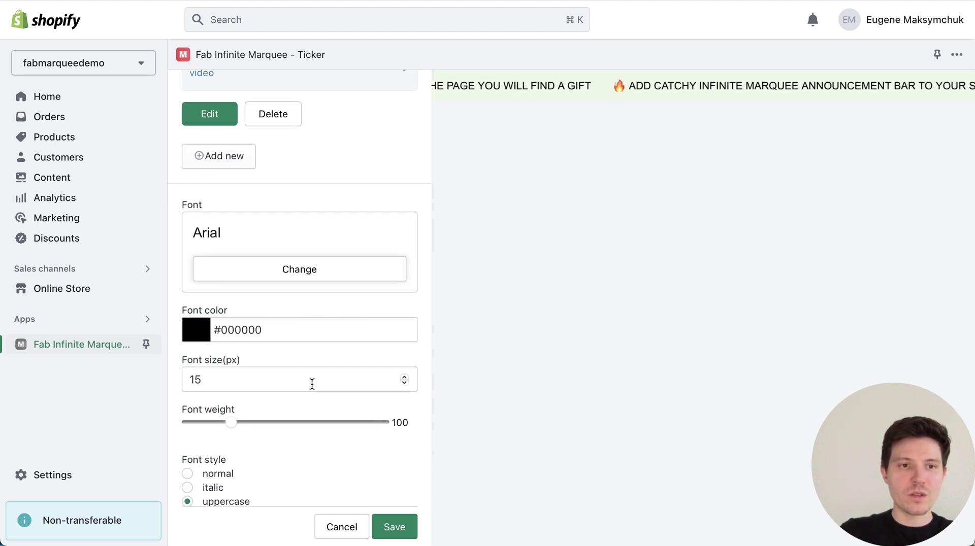
scroll(311, 385, "down", 1)
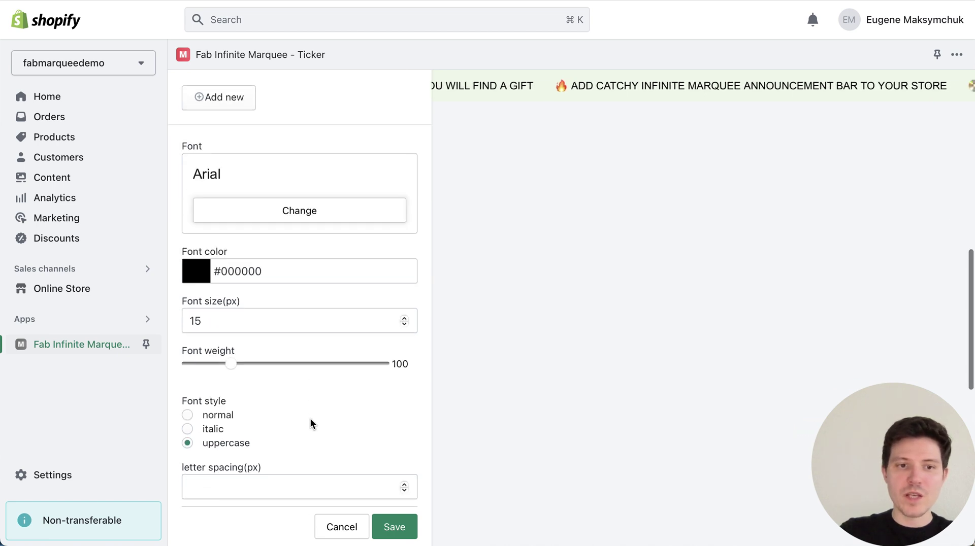
scroll(312, 421, "down", 2)
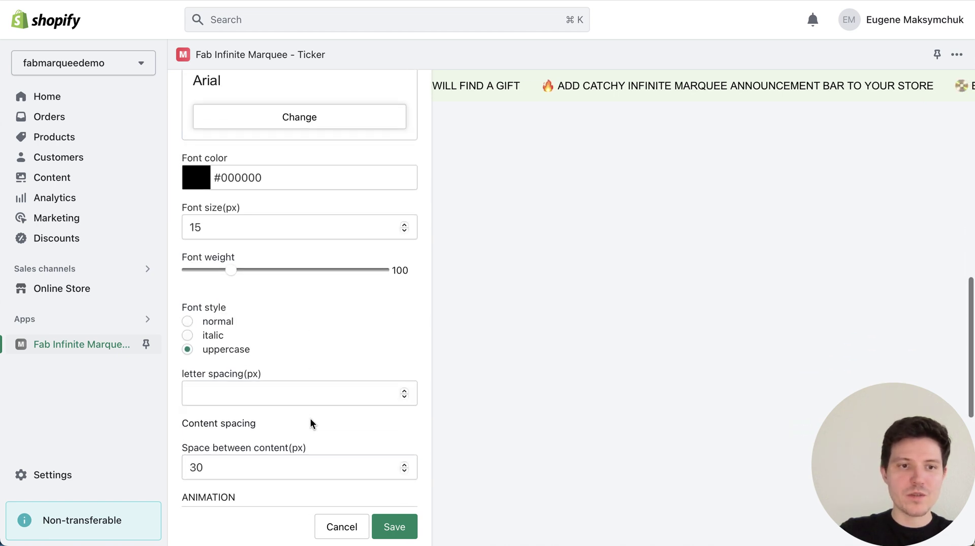
left_click(187, 349)
scroll(350, 371, "down", 3)
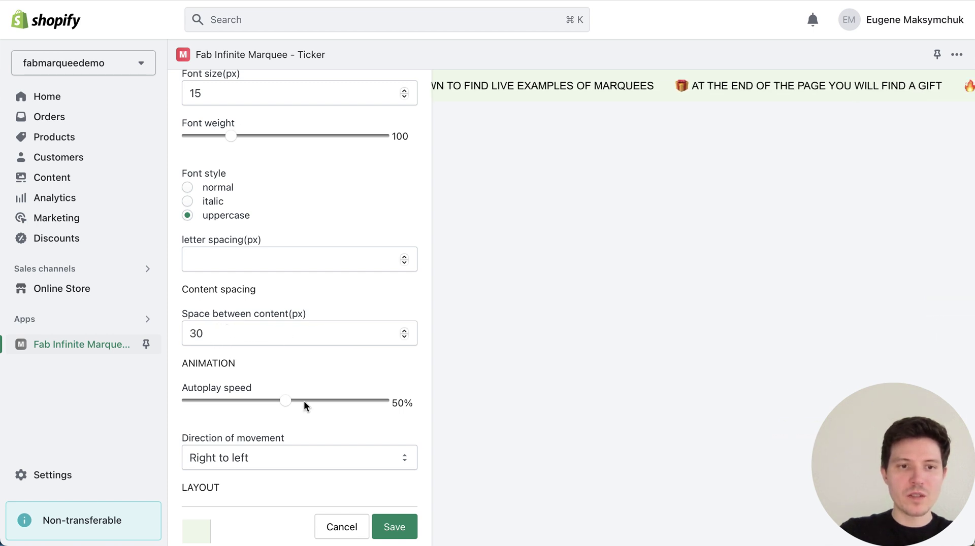
scroll(320, 376, "down", 2)
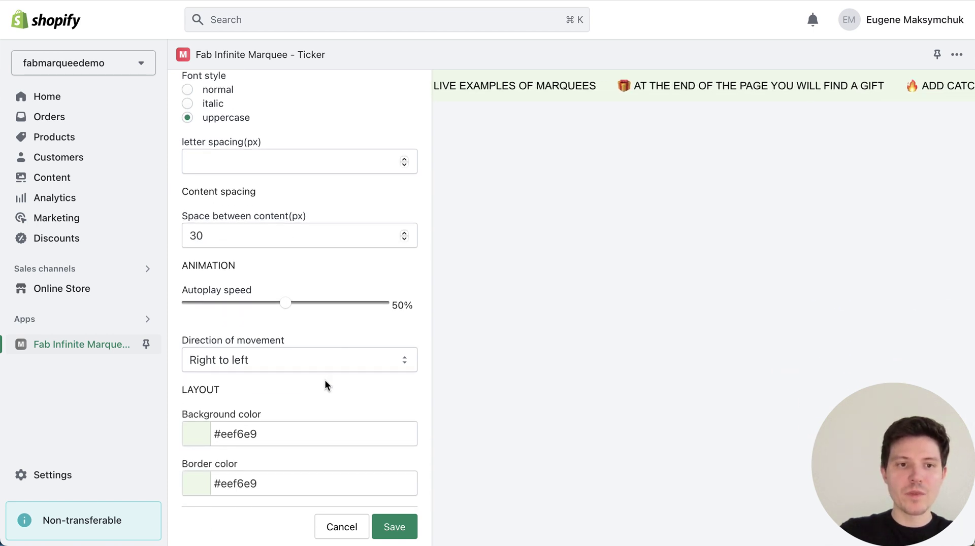
left_click(307, 360)
left_click(288, 373)
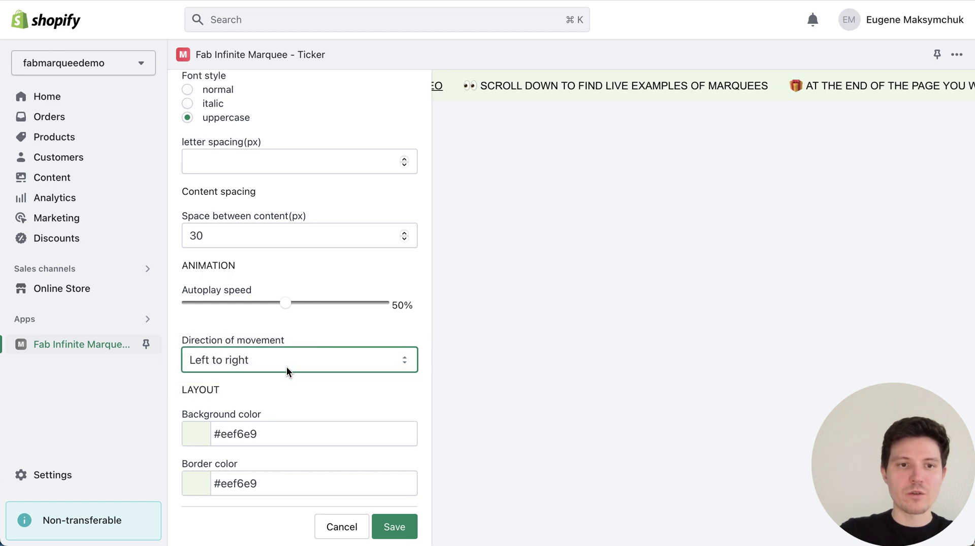
left_click(301, 357)
left_click(289, 335)
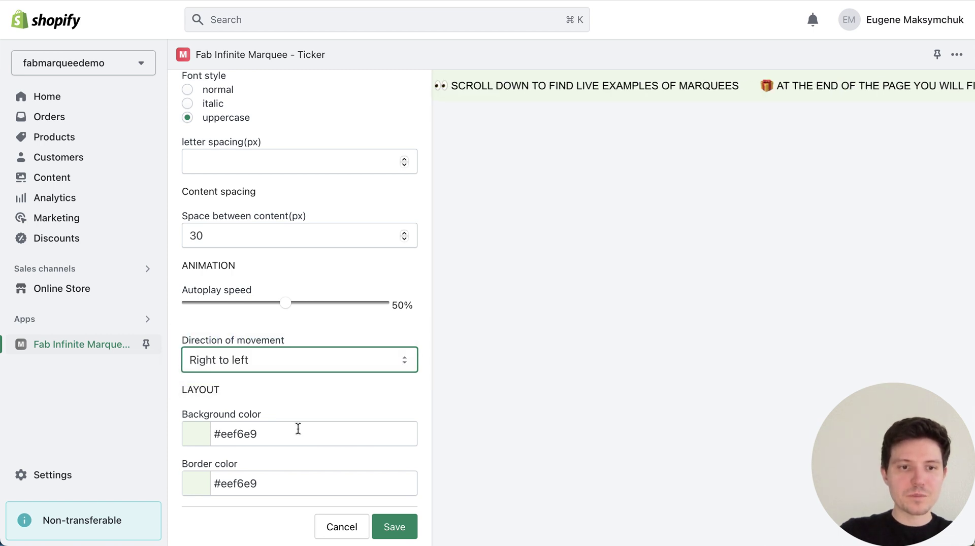
scroll(298, 429, "down", 5)
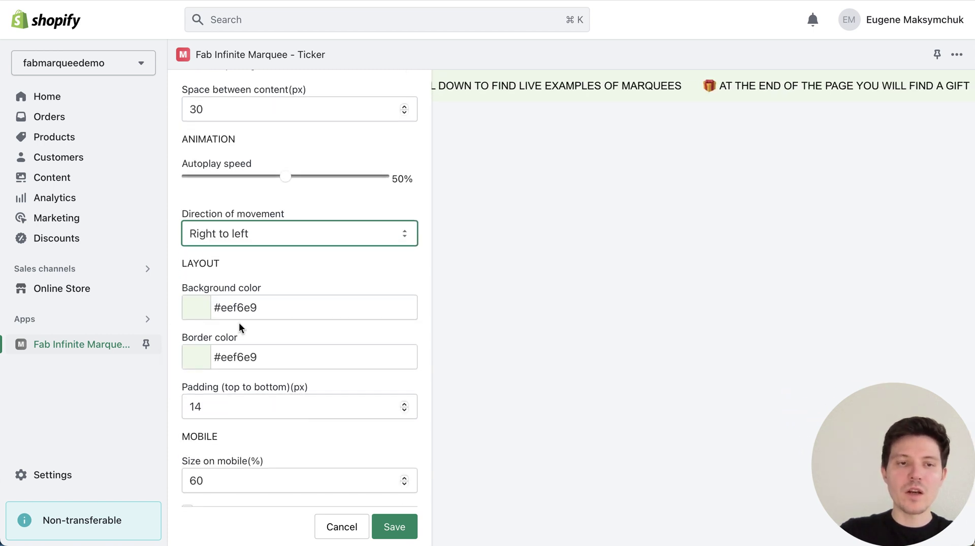
Set the border colour opacity to 0 so it's transparent, and save the Sticky marquee.
left_click(203, 316)
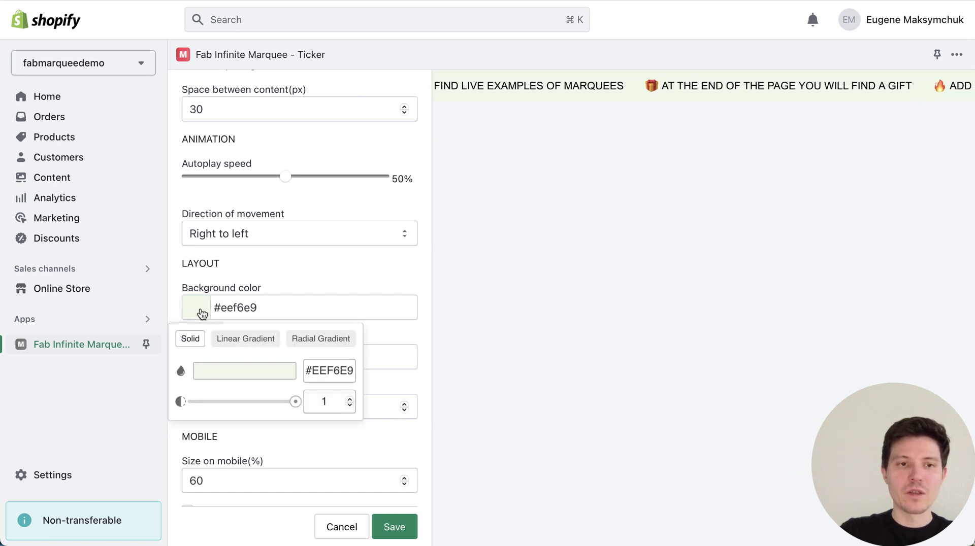
left_click(337, 278)
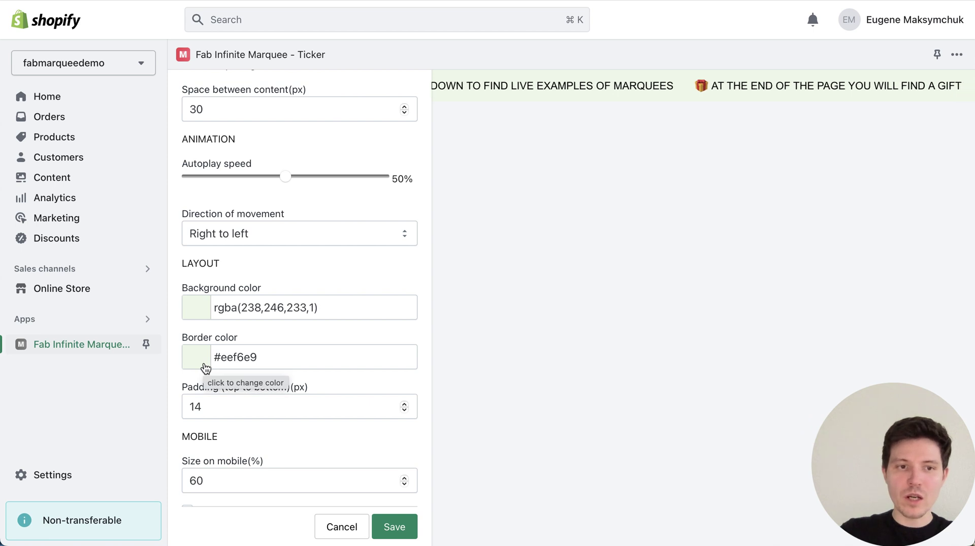
scroll(281, 432, "down", 2)
left_click(199, 298)
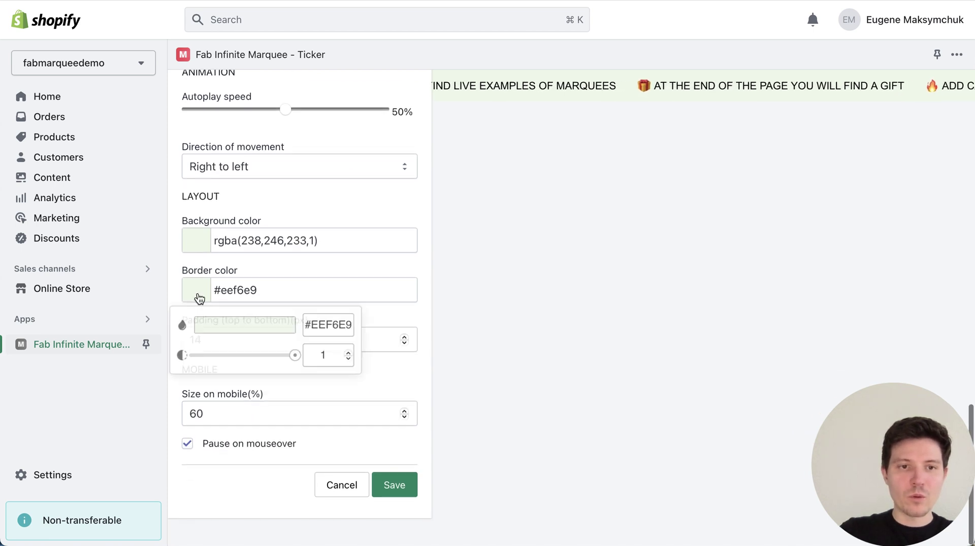
left_click_drag(295, 357, 175, 355)
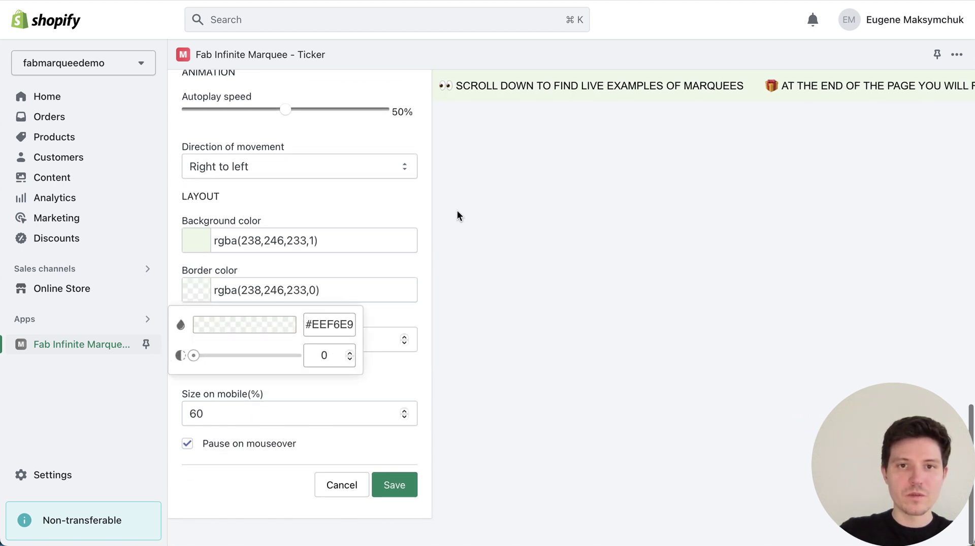
left_click(375, 256)
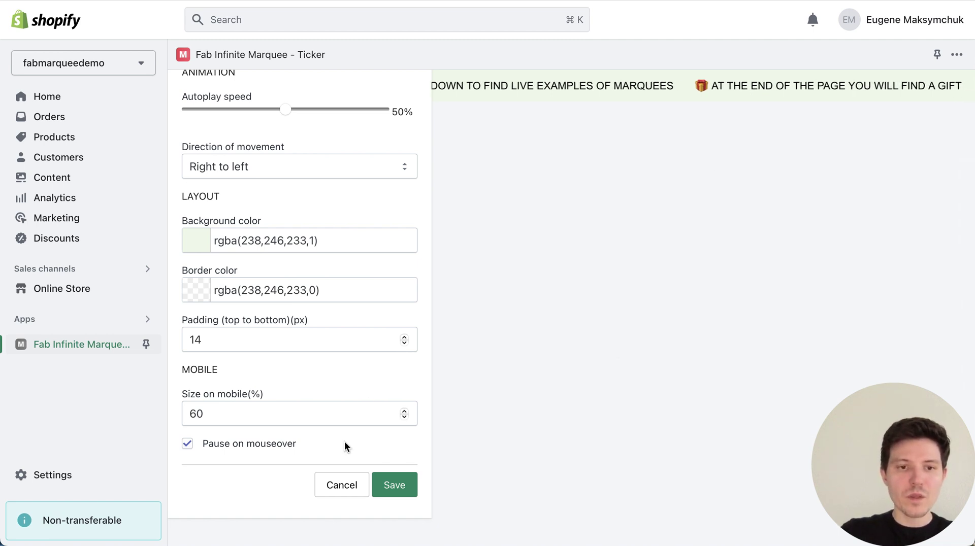
left_click(403, 489)
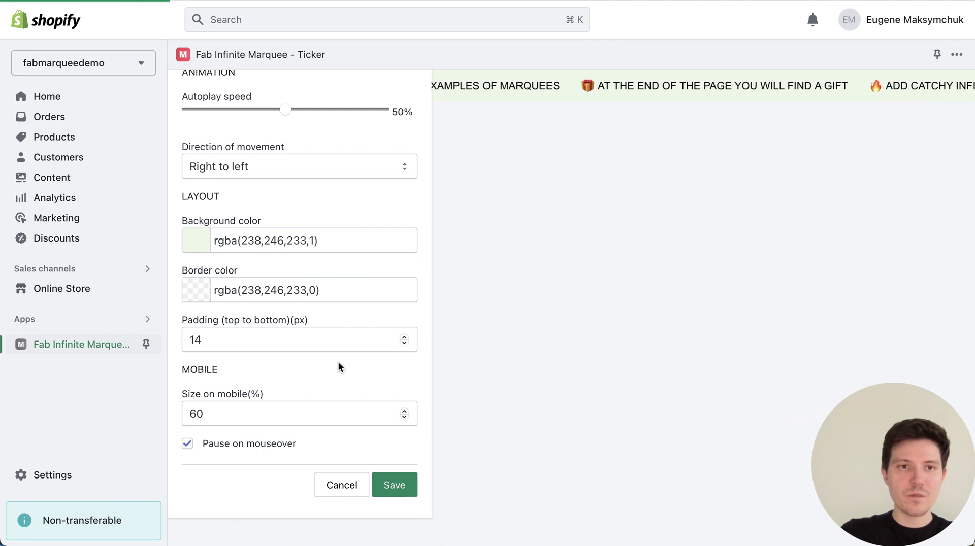
Choose Sticky from the Select Marquee list on the Installation tab.
scroll(338, 361, "up", 15)
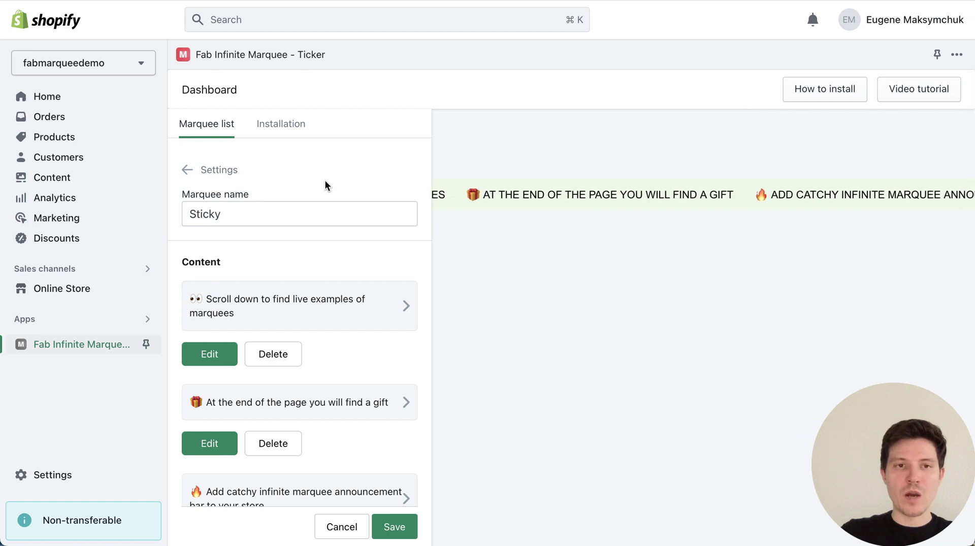
left_click(278, 127)
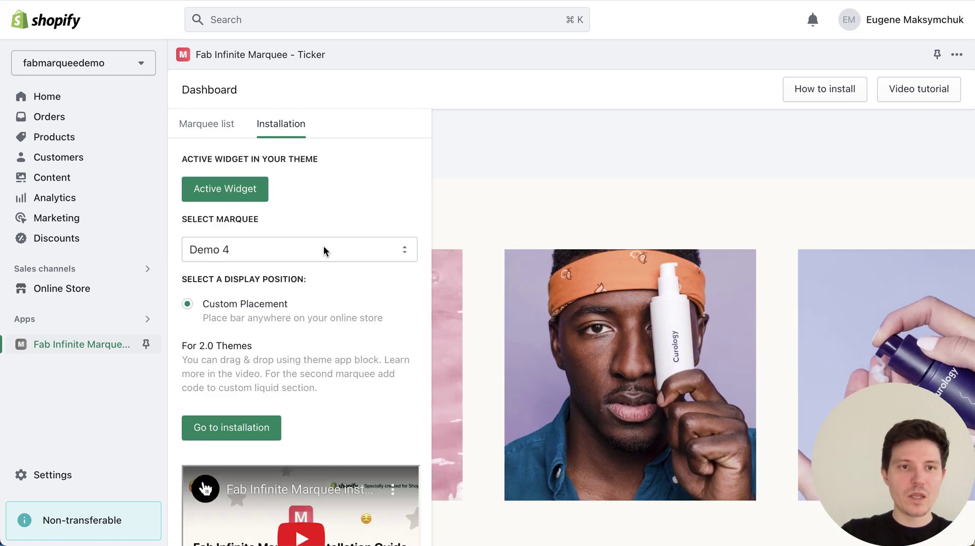
left_click(305, 251)
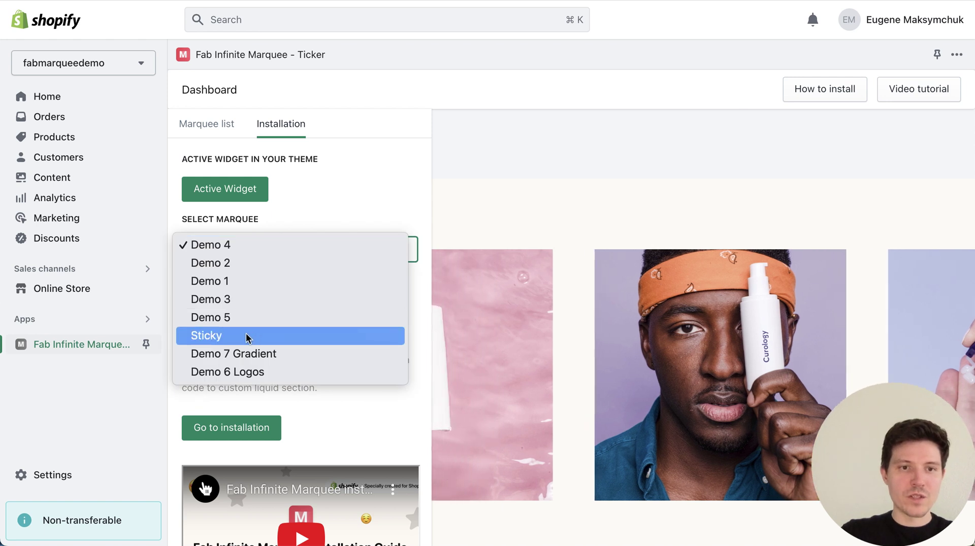
left_click(247, 336)
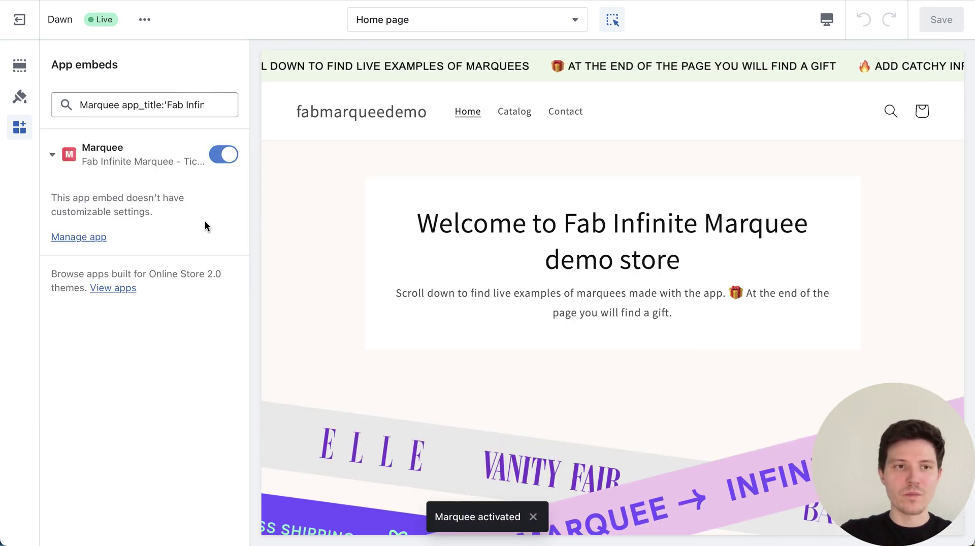
Turn the Marquee app embed off and back on in the Dawn theme's App embeds.
left_click(224, 154)
left_click(223, 154)
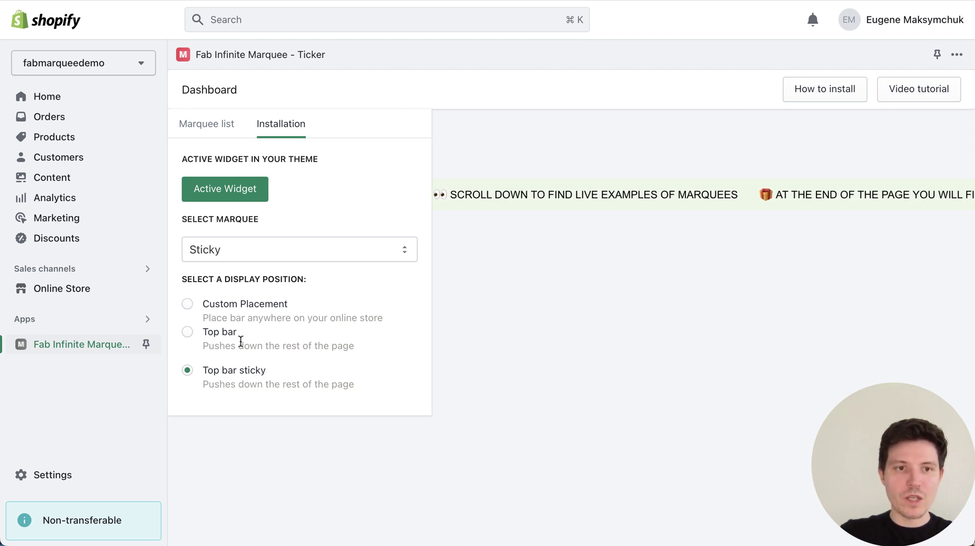
Select Custom Placement and copy the fab_marquee_386 code for older themes.
left_click(187, 303)
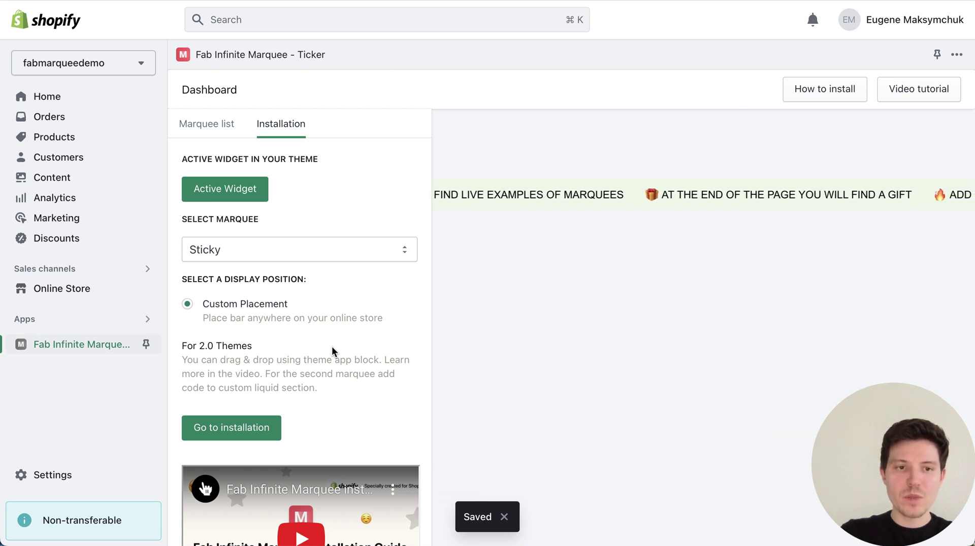
scroll(331, 348, "down", 9)
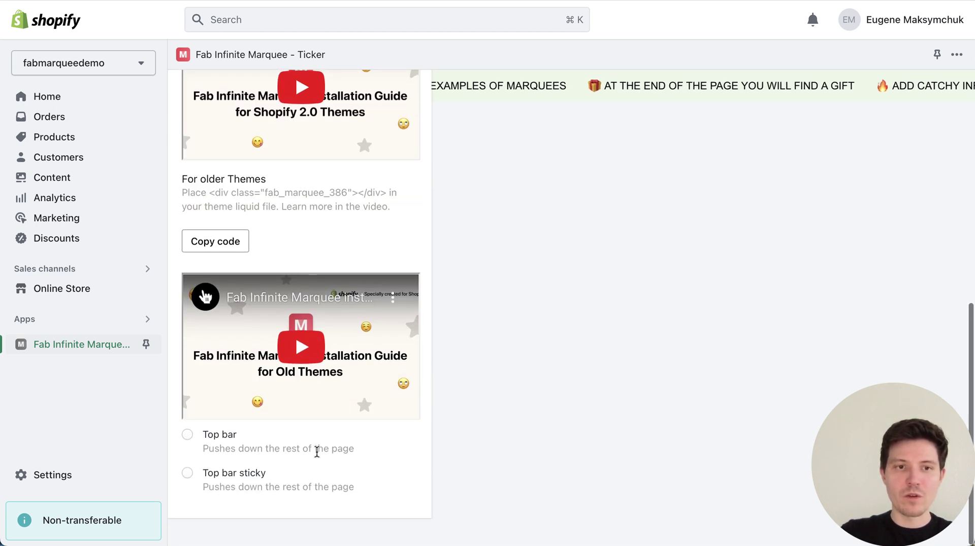
scroll(318, 456, "up", 7)
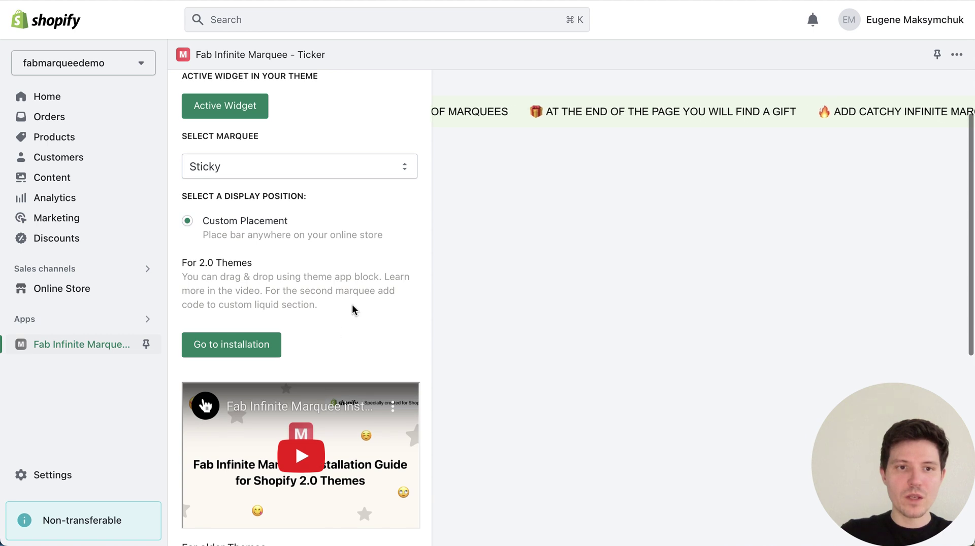
scroll(352, 303, "down", 3)
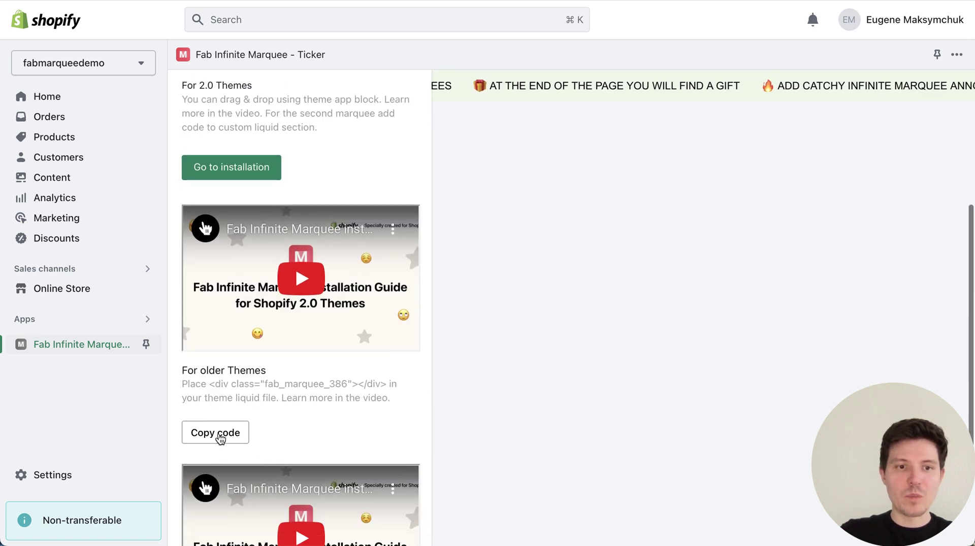
left_click(220, 437)
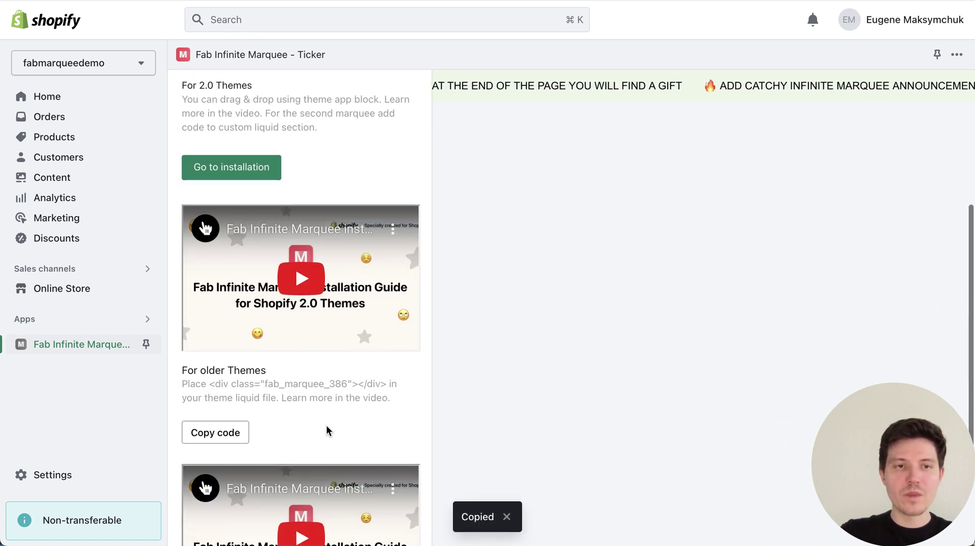
scroll(327, 242, "up", 2)
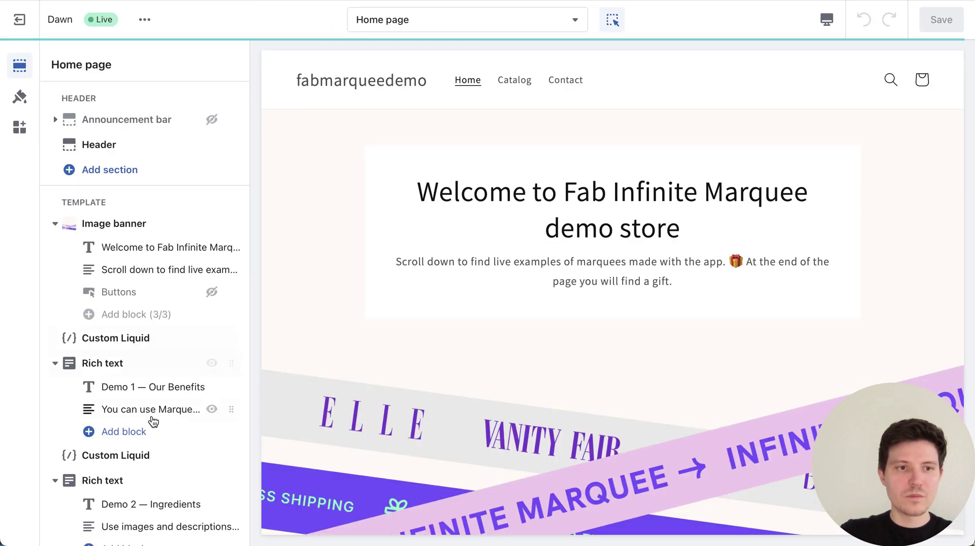
Scroll the Home page section list down to its last sections.
scroll(152, 420, "down", 12)
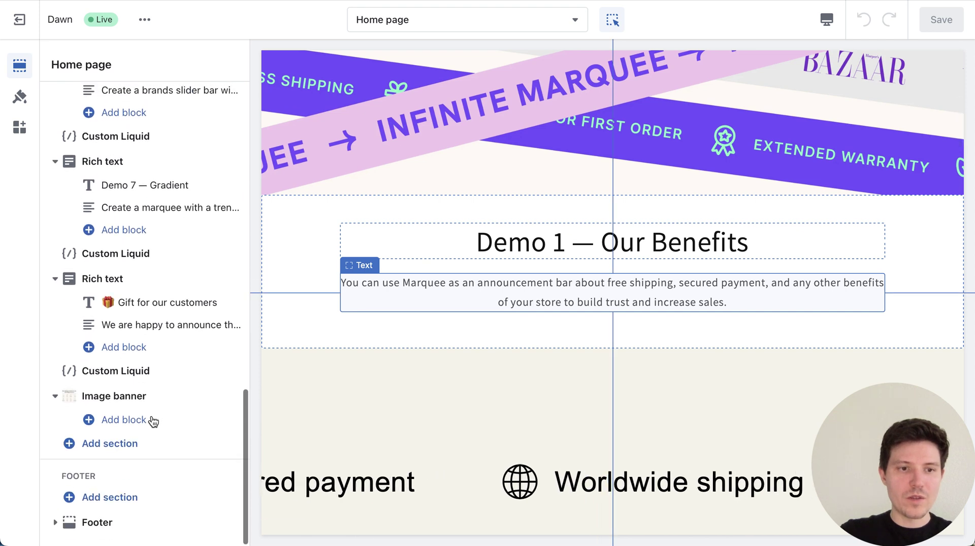
Add a Custom Liquid section below the last Image banner, found under Show more.
left_click(104, 450)
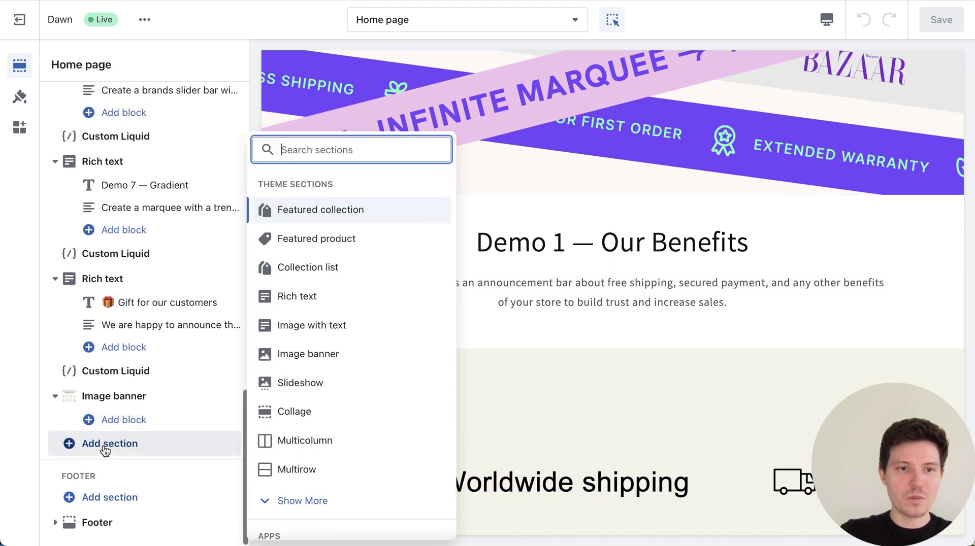
left_click(311, 502)
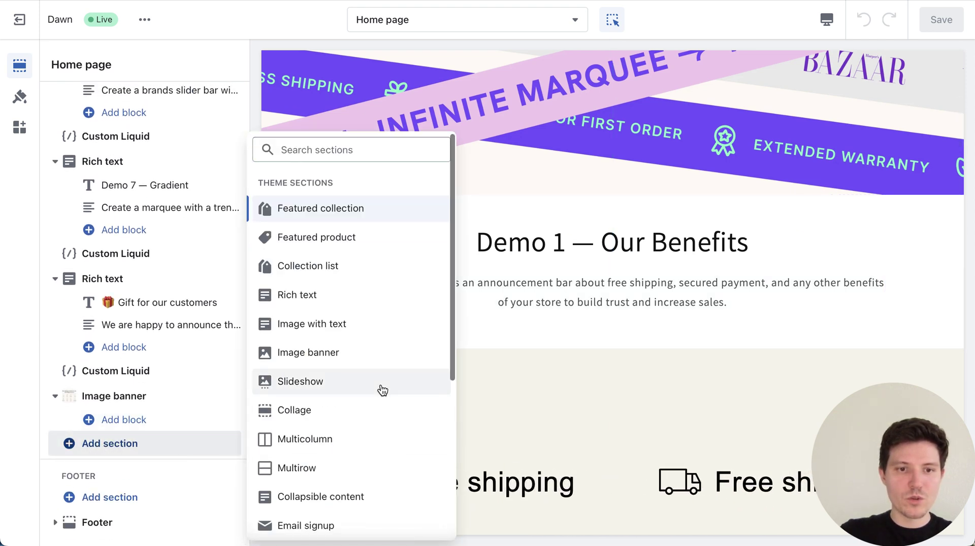
scroll(381, 389, "down", 4)
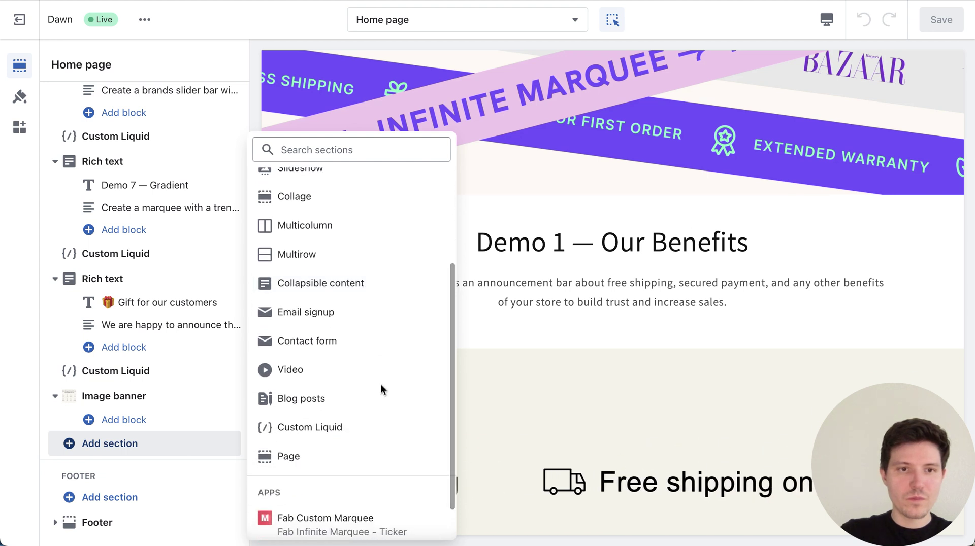
scroll(381, 386, "up", 3)
scroll(381, 389, "up", 2)
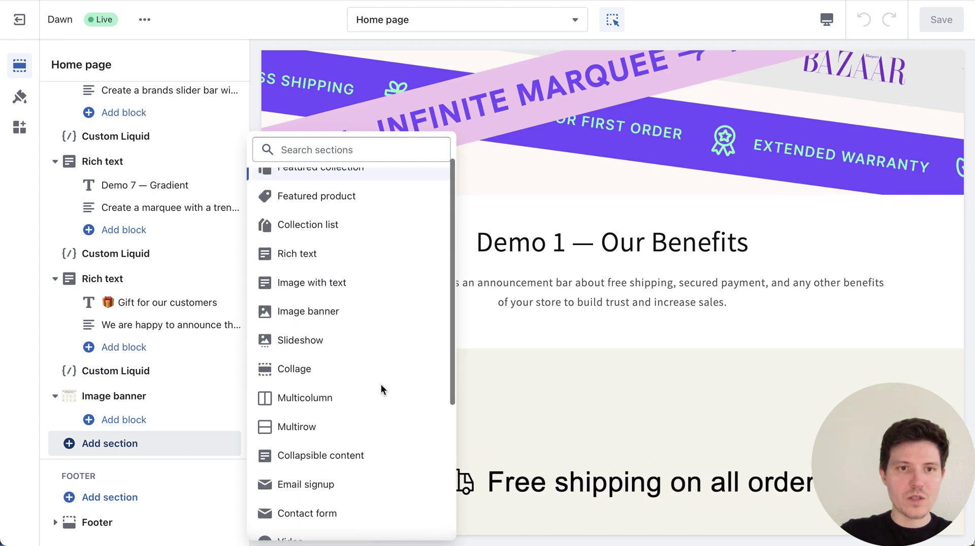
scroll(382, 390, "down", 2)
scroll(382, 390, "down", 2)
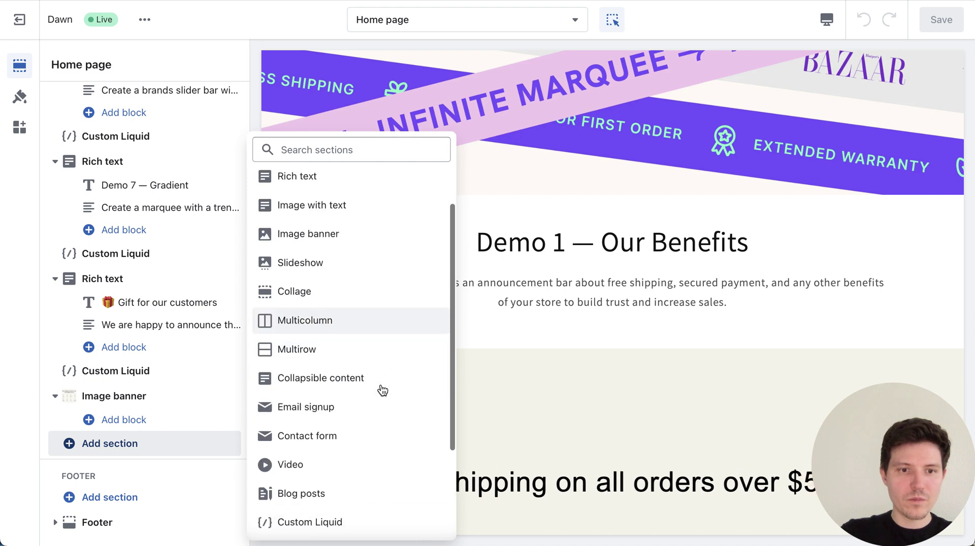
left_click(310, 517)
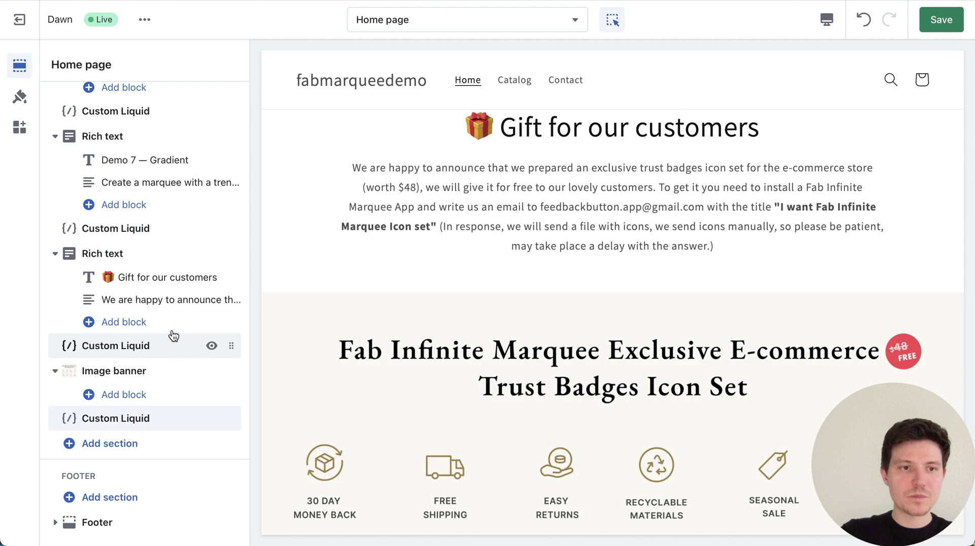
left_click(134, 418)
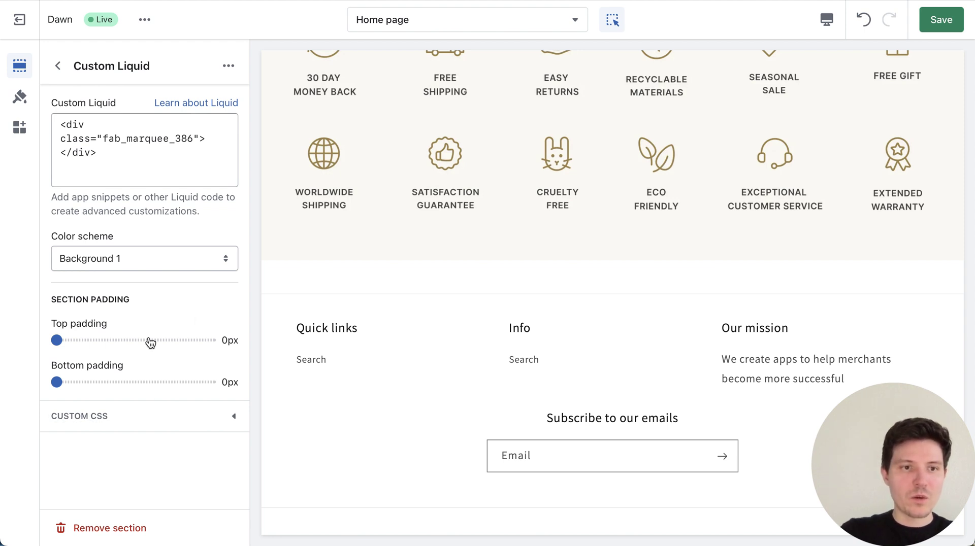
Save the home page with the fab_marquee_386 Custom Liquid section and return to the section list.
left_click(937, 25)
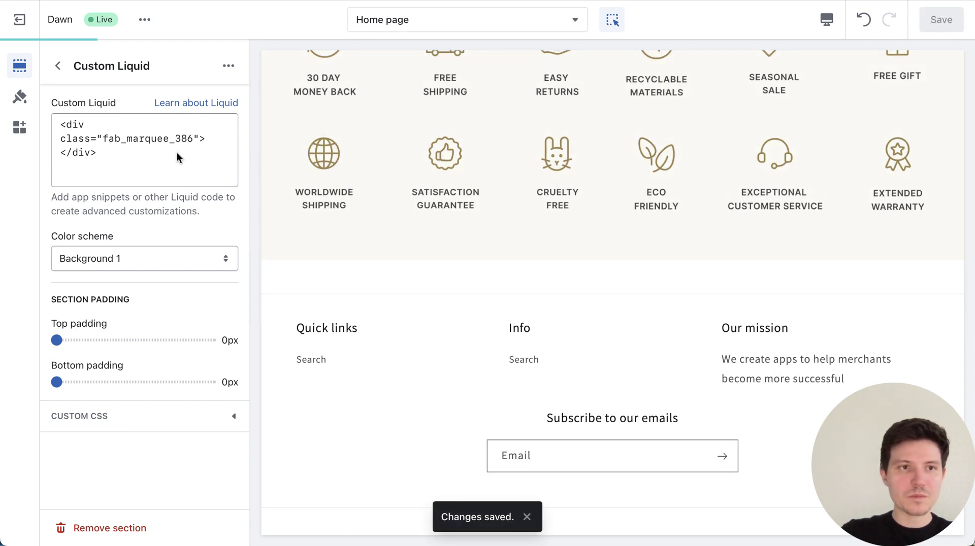
left_click(57, 68)
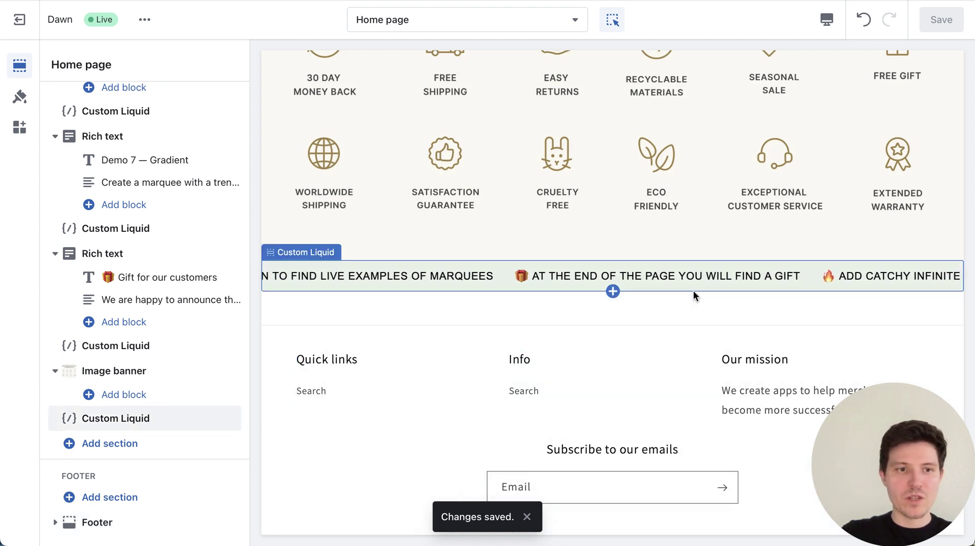
Move the Custom Liquid marquee section up, then delete it and save the home page.
left_click_drag(238, 418, 208, 420)
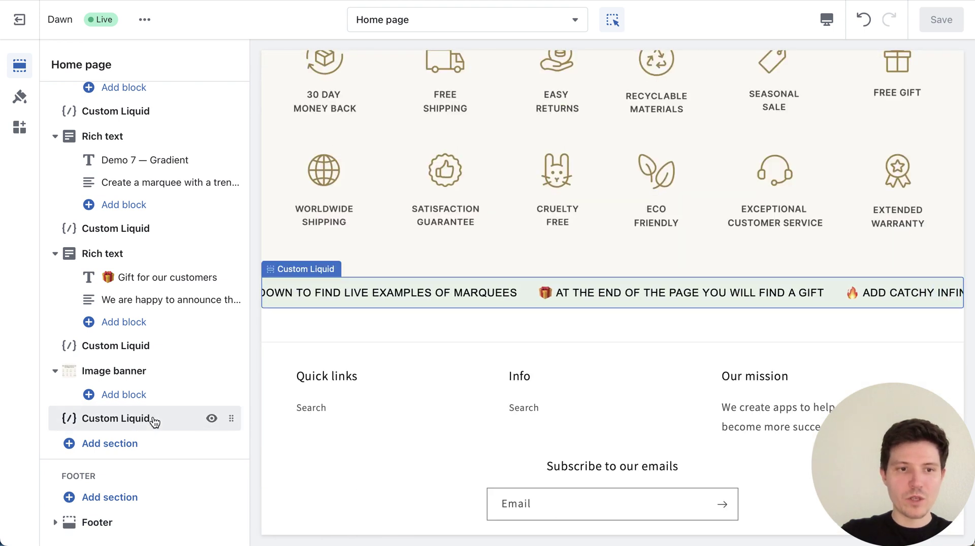
left_click(152, 419)
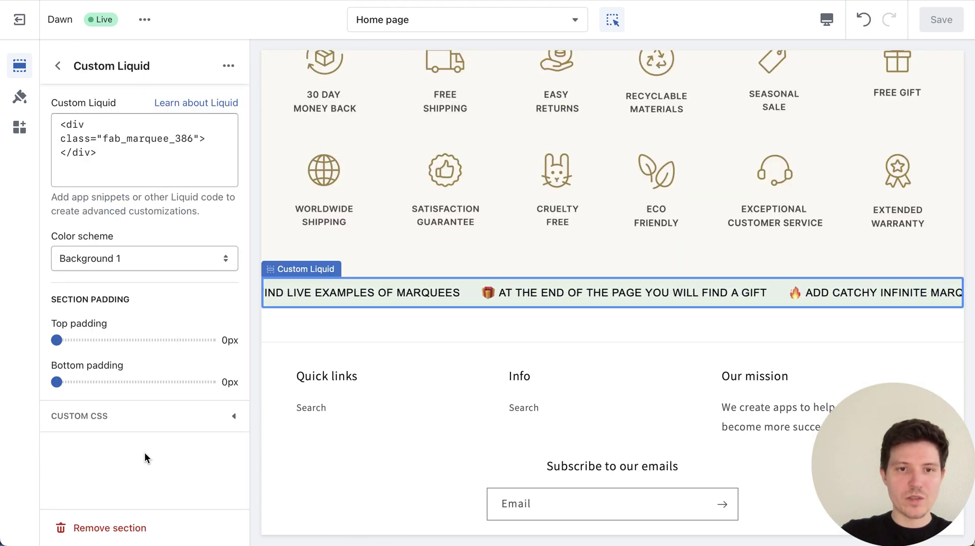
left_click(94, 529)
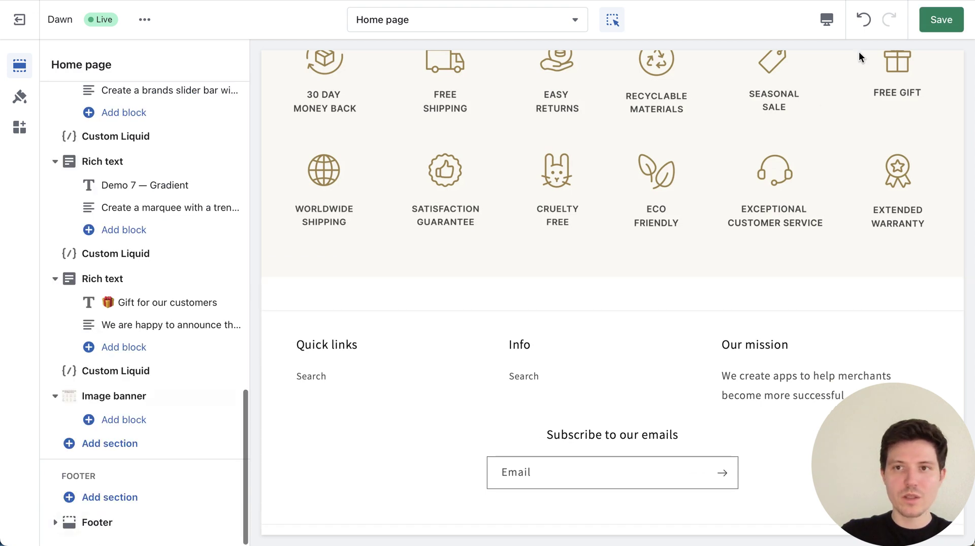
left_click(951, 22)
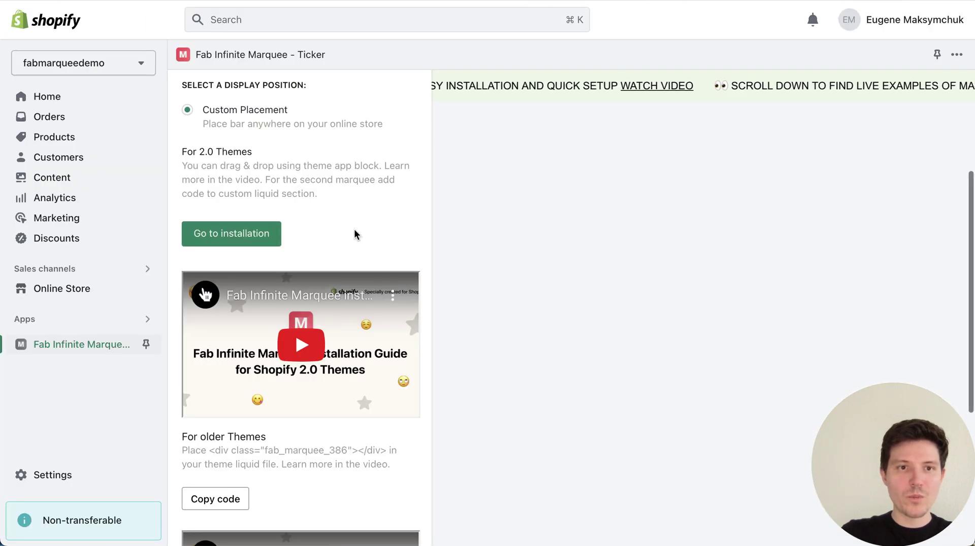
Set the Sticky marquee's display position to 'Top bar sticky' so it stays pinned while scrolling.
scroll(350, 248, "up", 3)
scroll(350, 254, "down", 8)
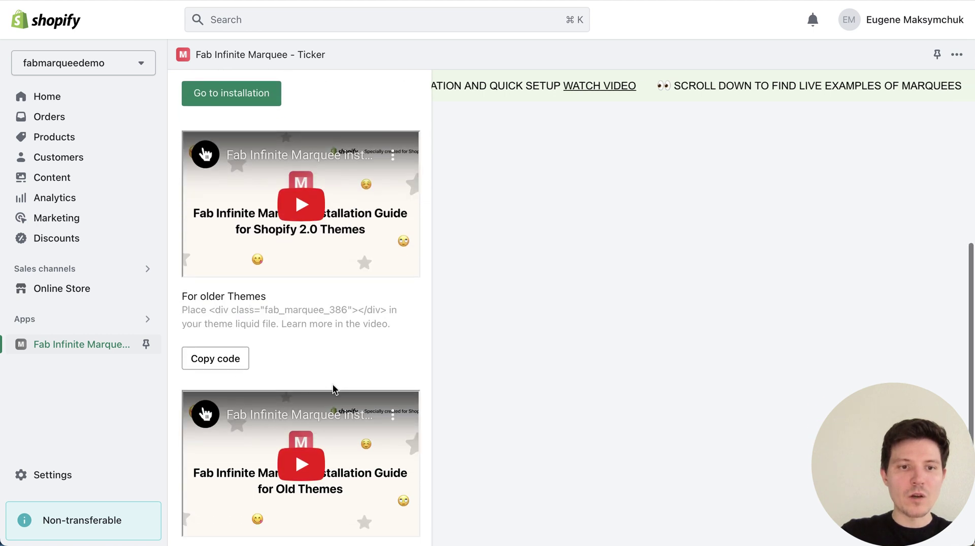
scroll(333, 389, "down", 3)
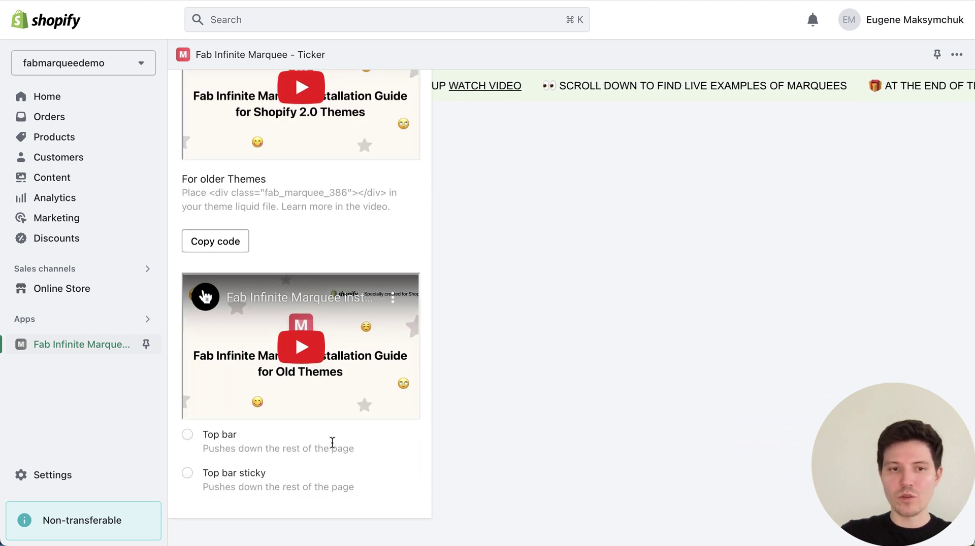
left_click(188, 435)
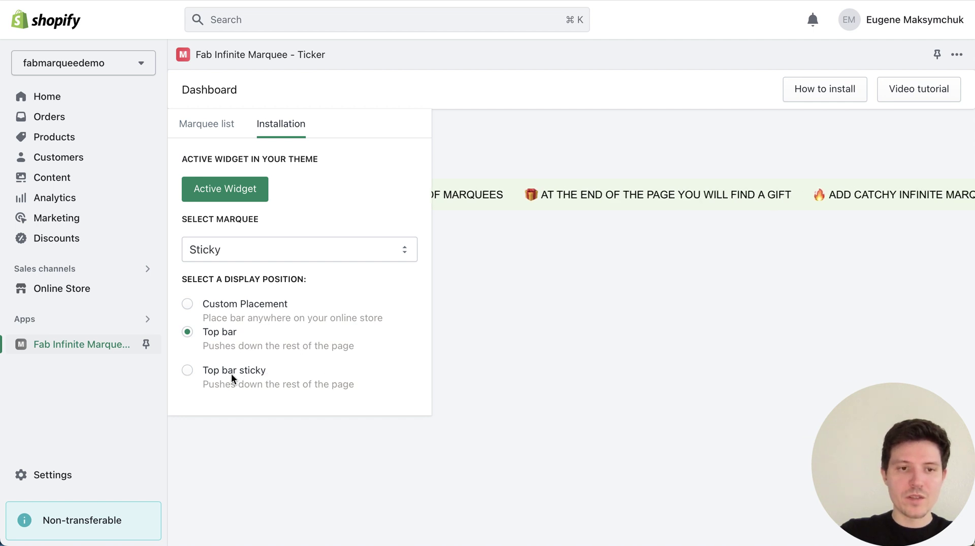
left_click(191, 371)
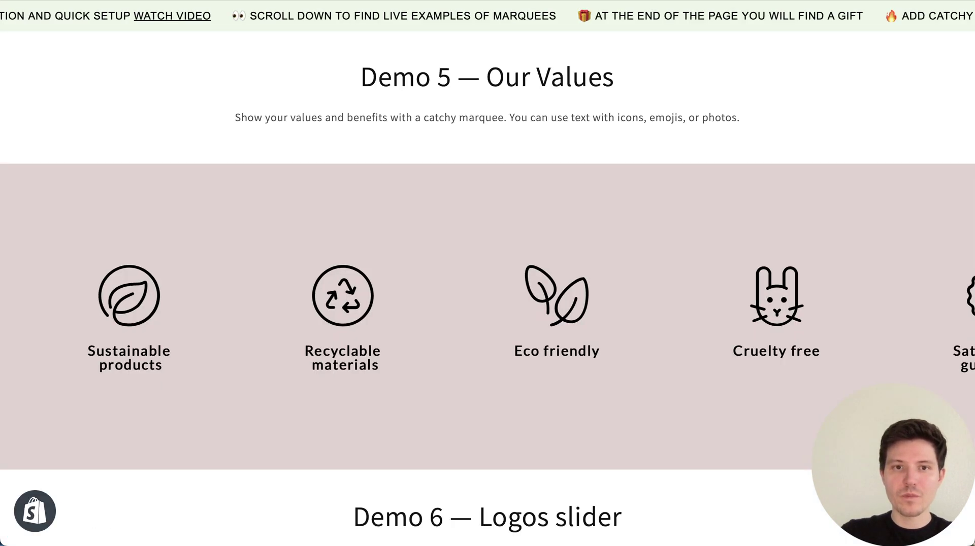
Reload the storefront and scroll the demos to Demo 7 Gradient, confirming the Sticky bar stays pinned.
scroll(717, 278, "up", 4)
key("super+r")
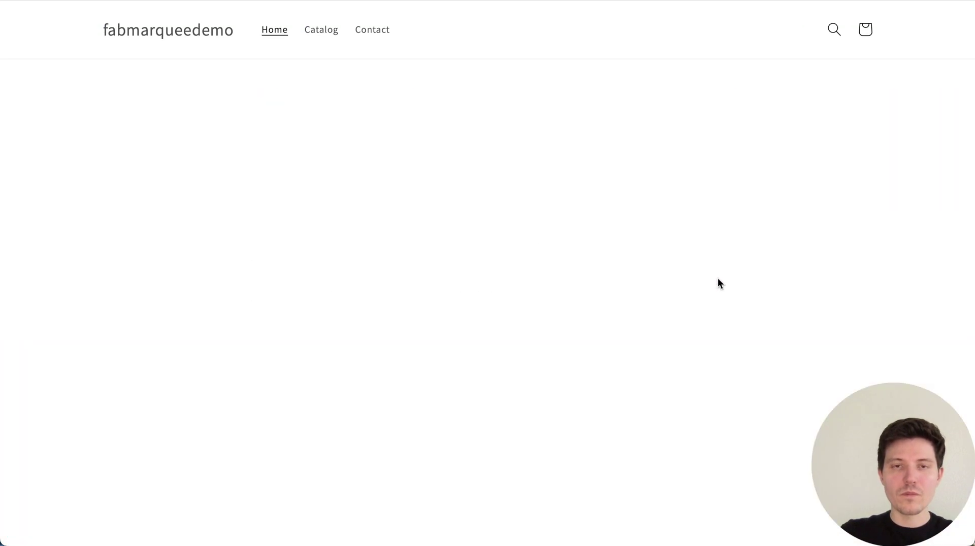
scroll(717, 278, "down", 15)
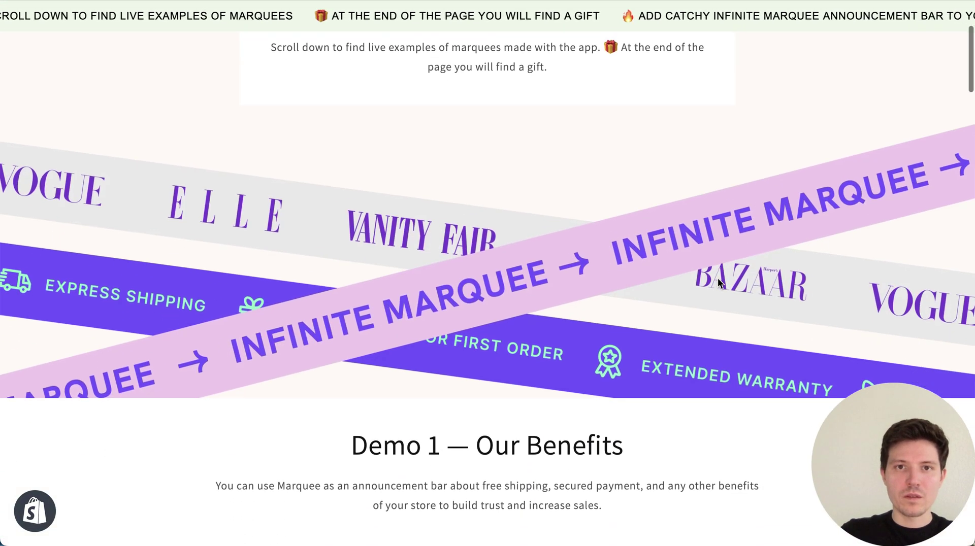
scroll(718, 278, "down", 10)
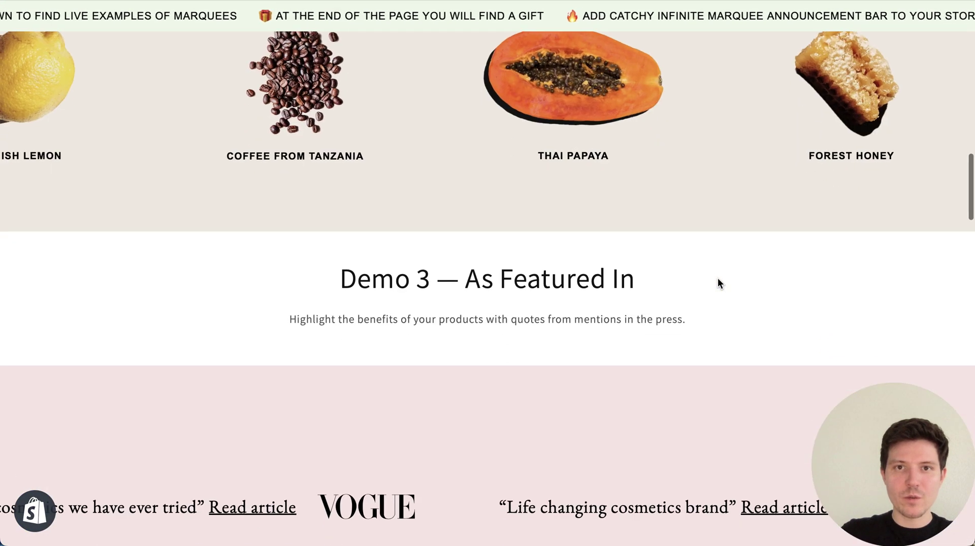
scroll(675, 329, "down", 15)
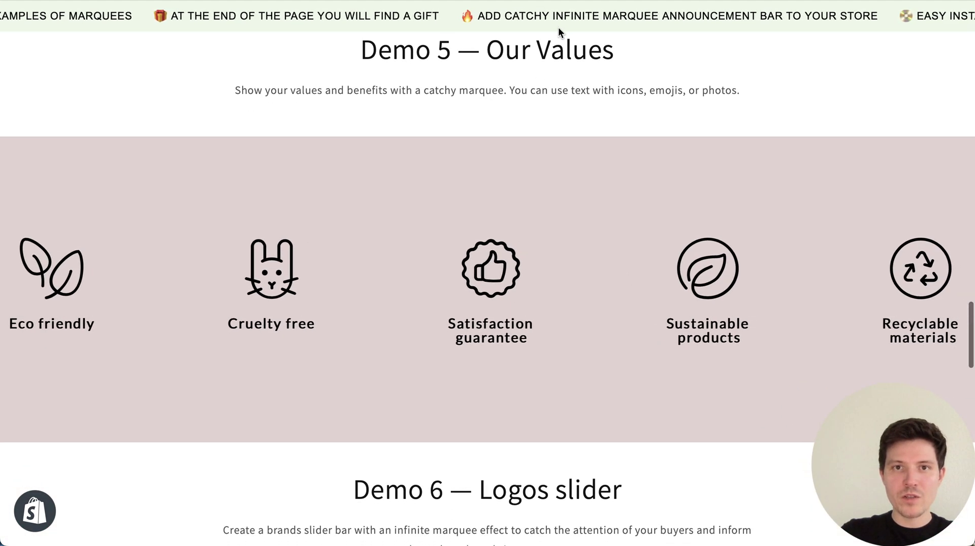
scroll(738, 272, "down", 10)
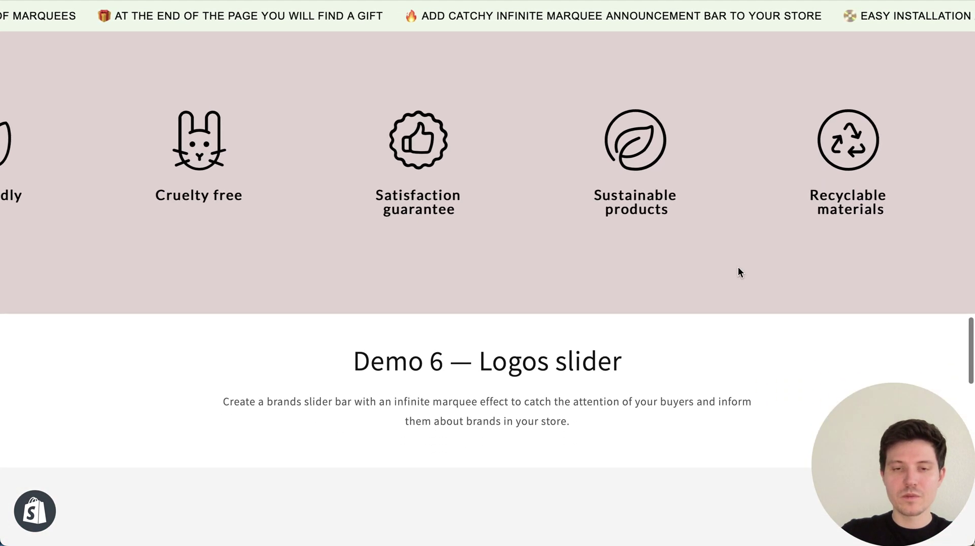
scroll(738, 270, "down", 2)
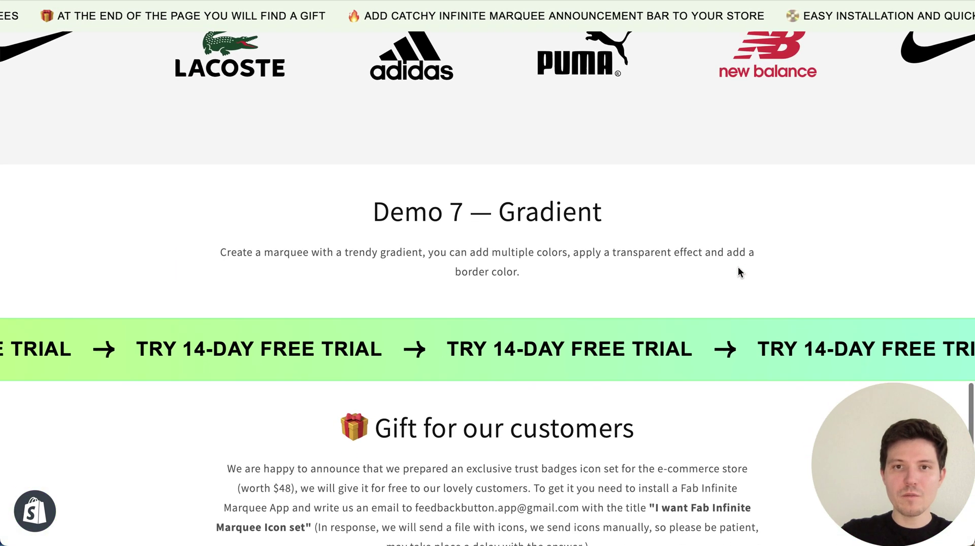
scroll(739, 271, "up", 15)
scroll(737, 267, "up", 12)
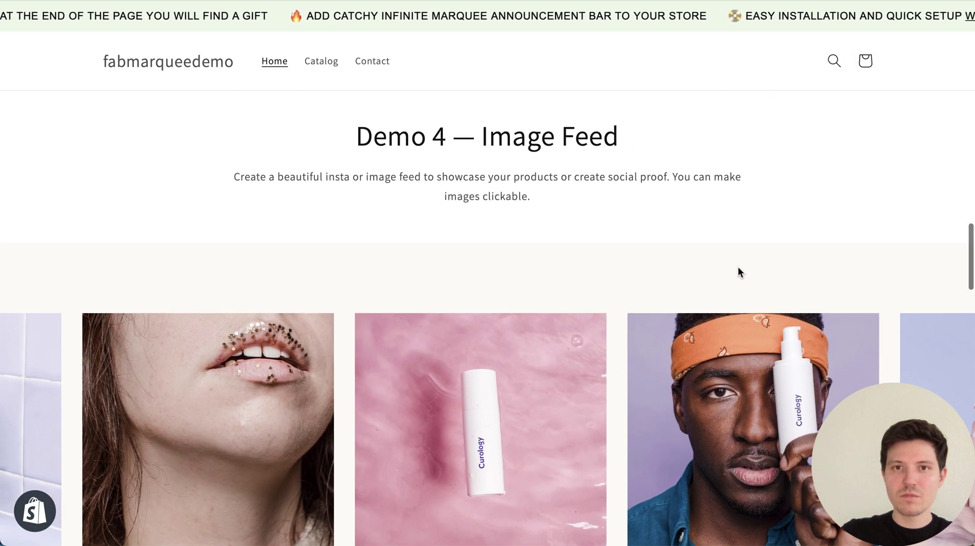
scroll(738, 271, "up", 8)
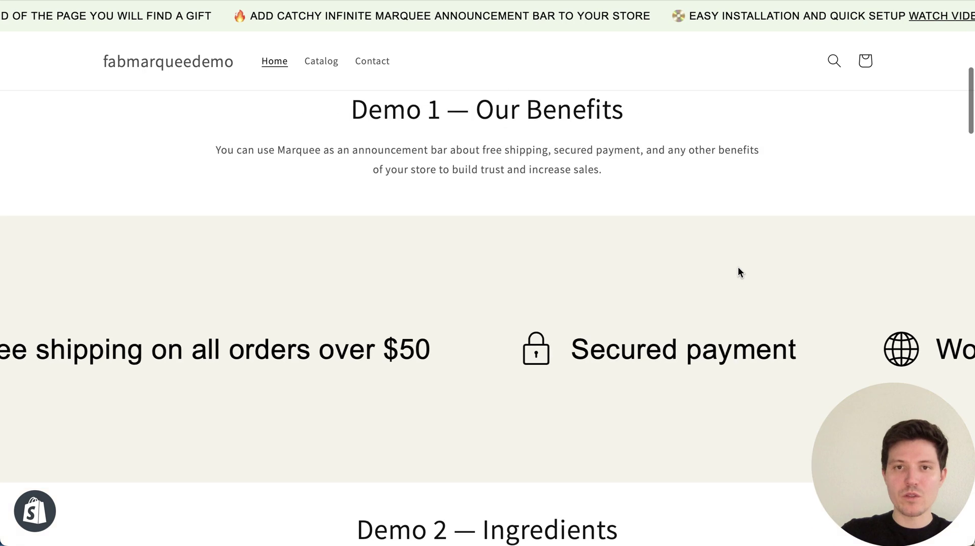
scroll(725, 395, "down", 8)
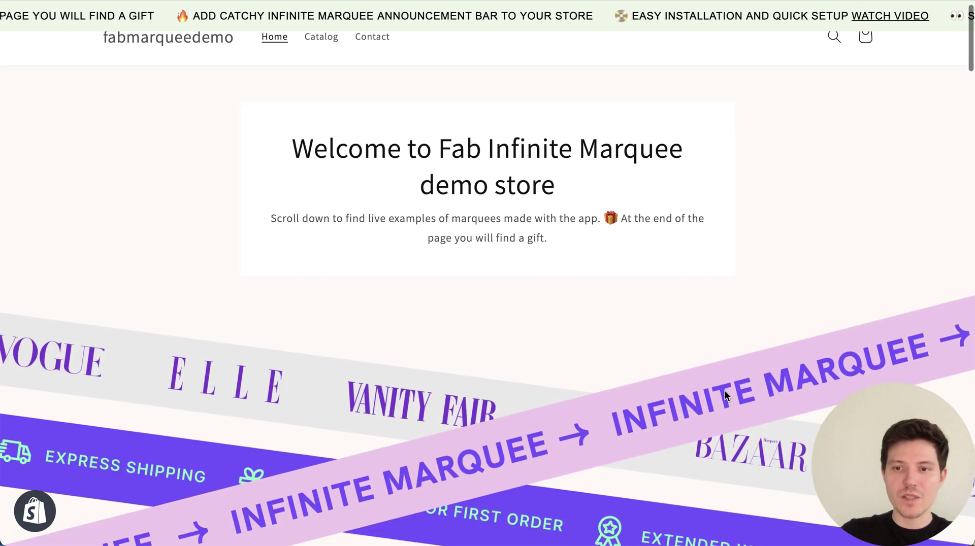
scroll(724, 395, "down", 2)
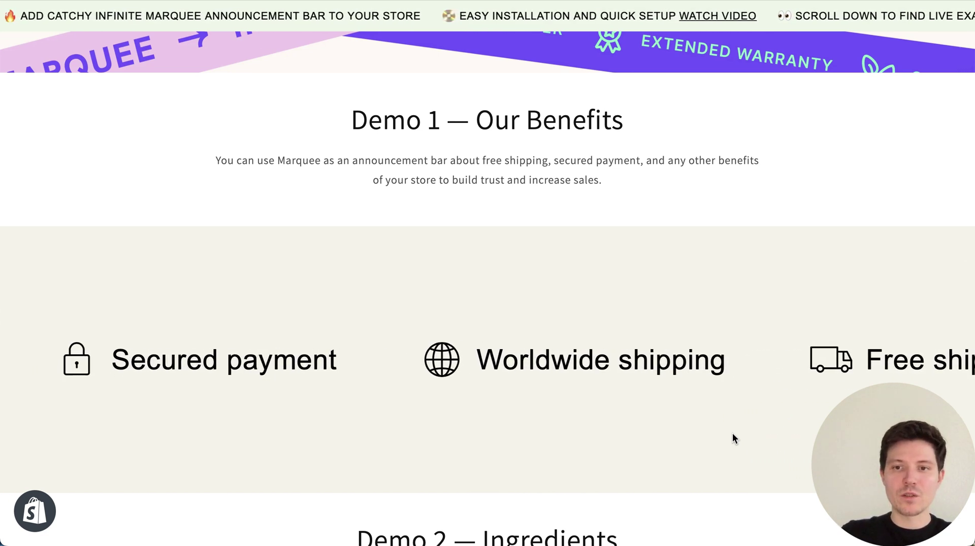
scroll(732, 433, "down", 1)
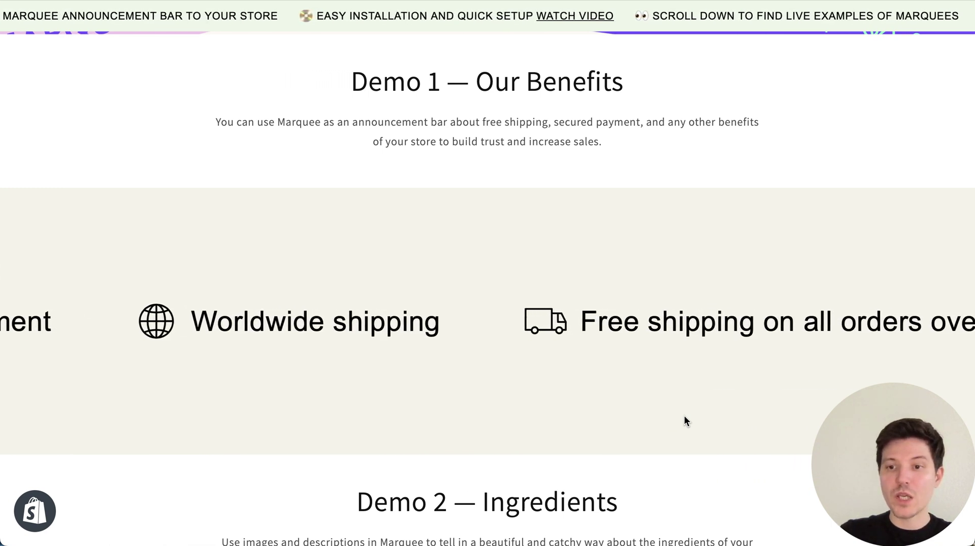
scroll(683, 416, "down", 1)
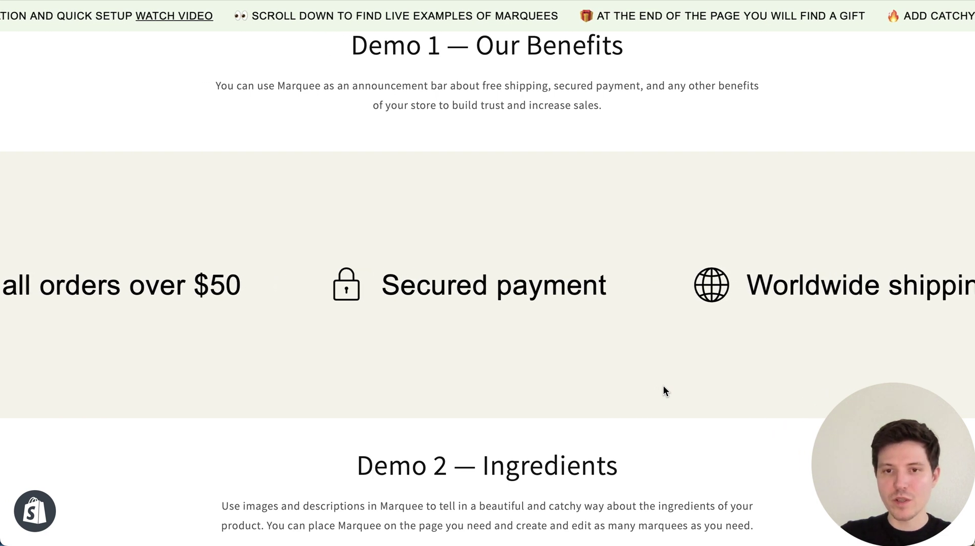
scroll(684, 444, "down", 5)
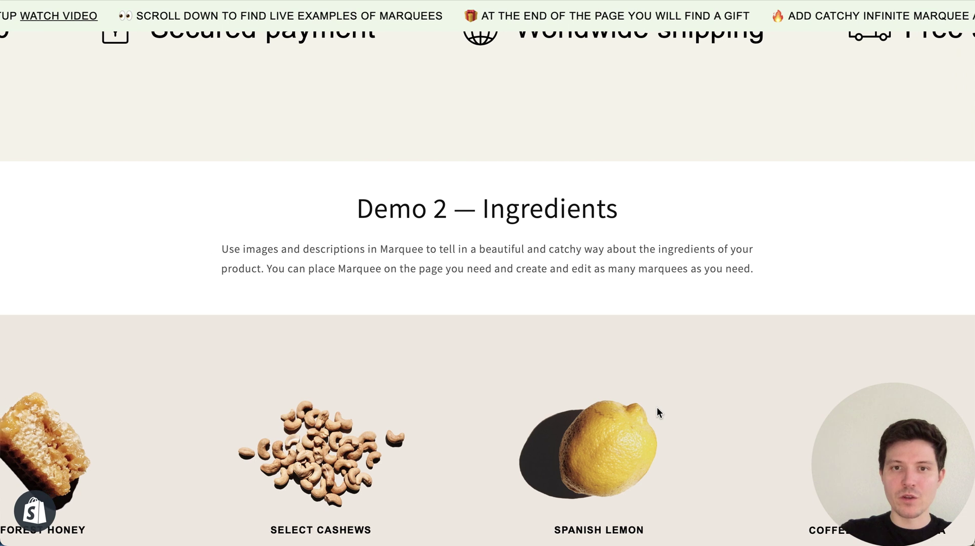
scroll(657, 408, "down", 3)
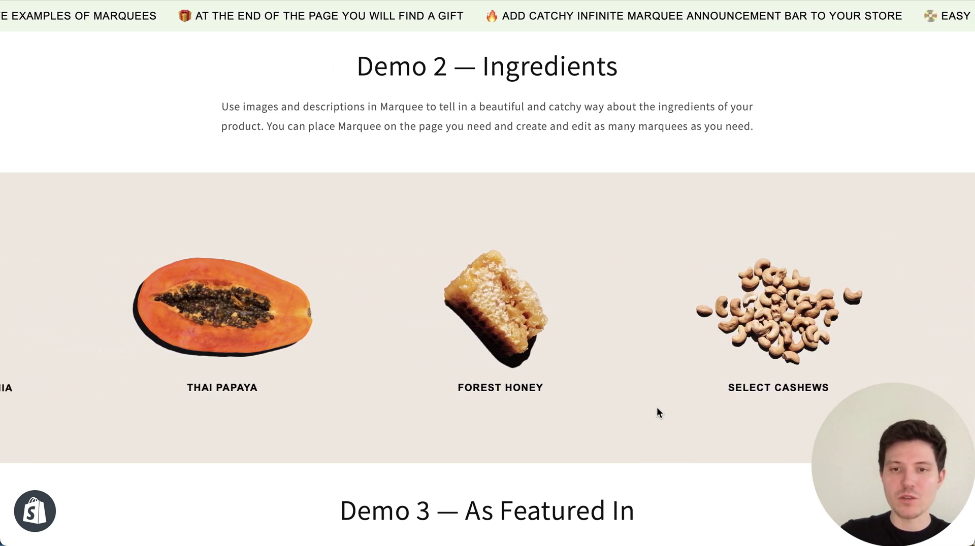
scroll(657, 411, "down", 1)
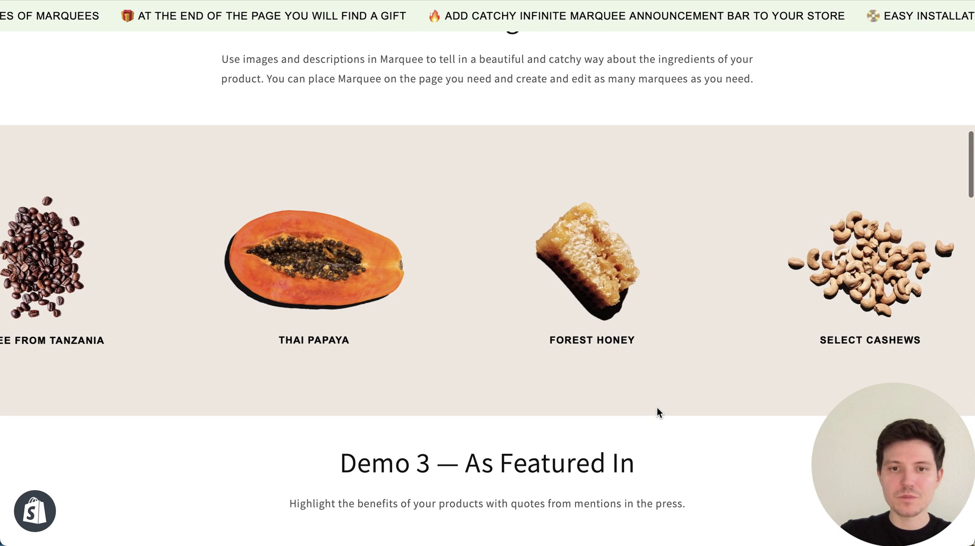
scroll(656, 408, "down", 2)
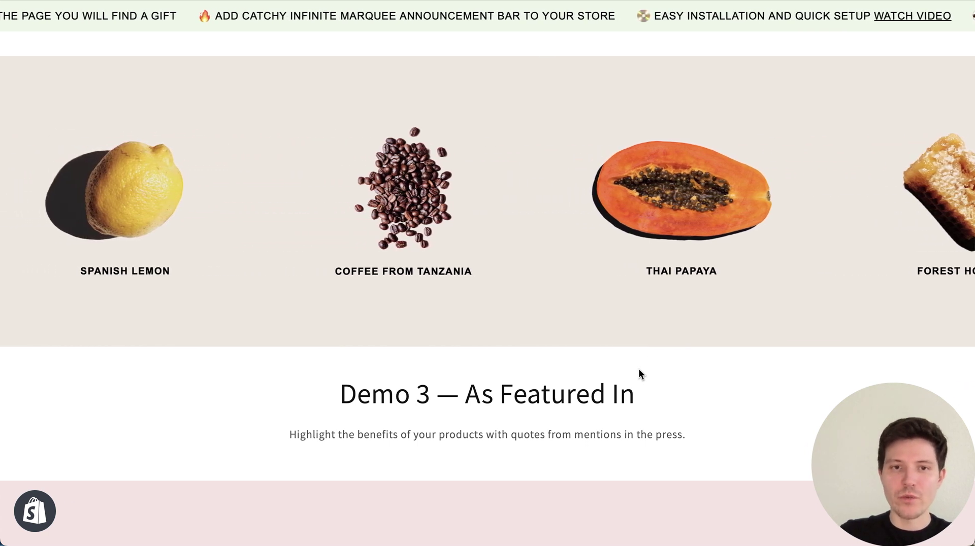
scroll(639, 370, "down", 5)
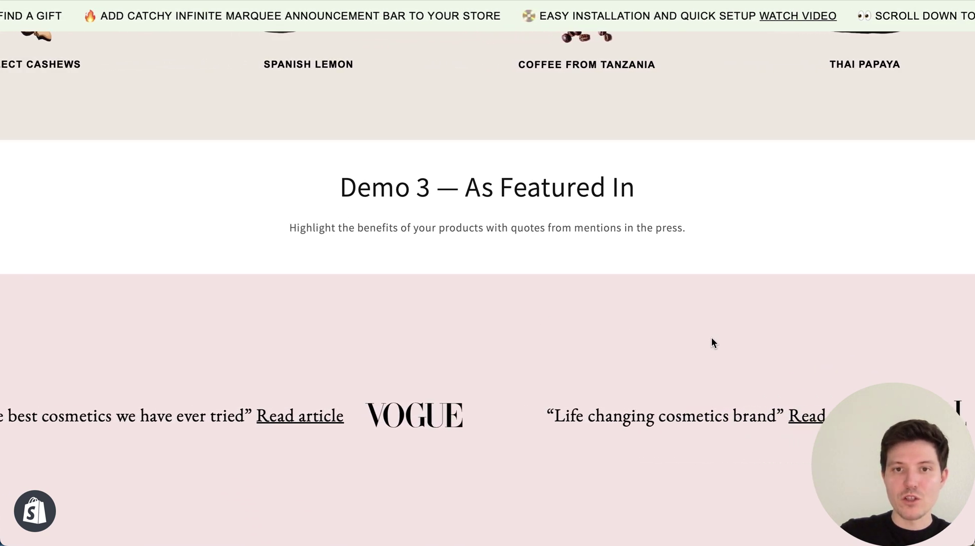
scroll(712, 340, "down", 2)
scroll(685, 389, "down", 1)
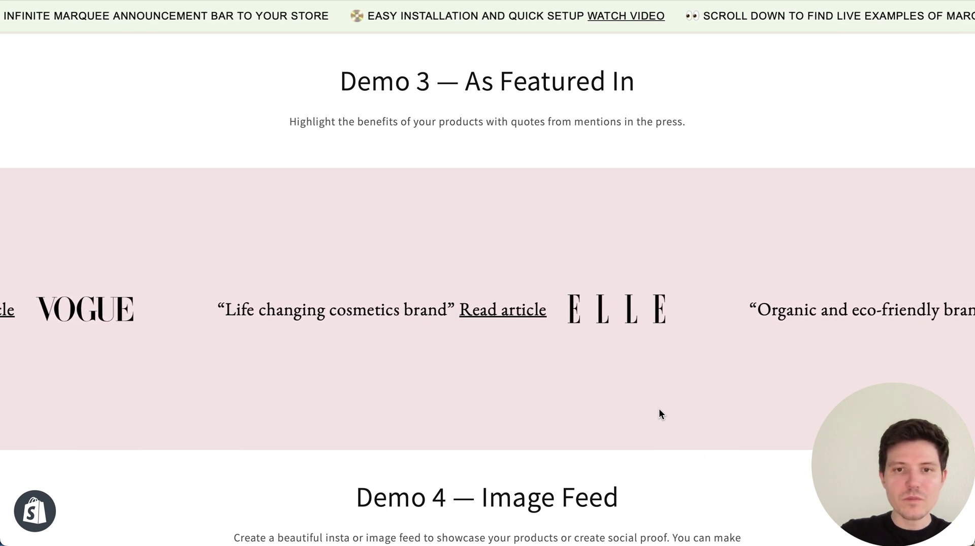
scroll(703, 397, "down", 3)
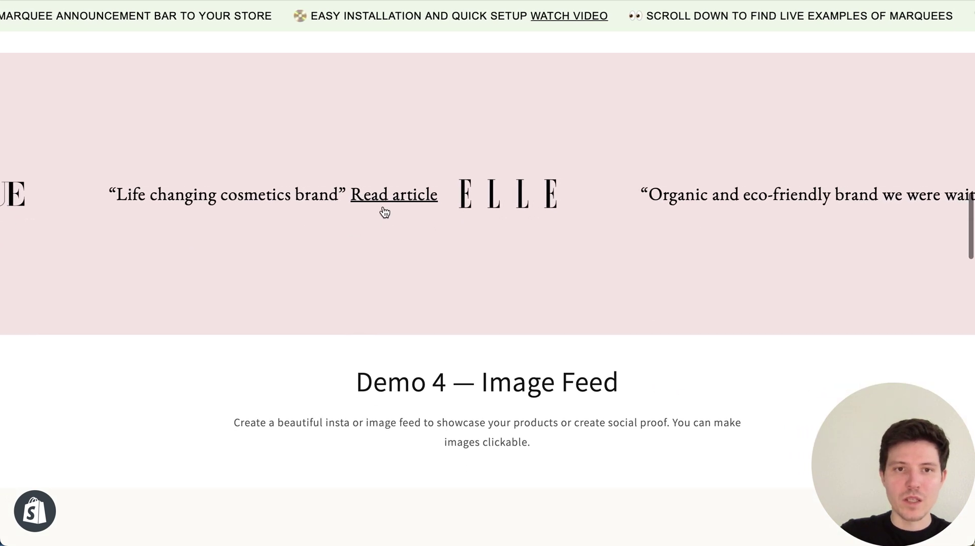
scroll(665, 409, "down", 6)
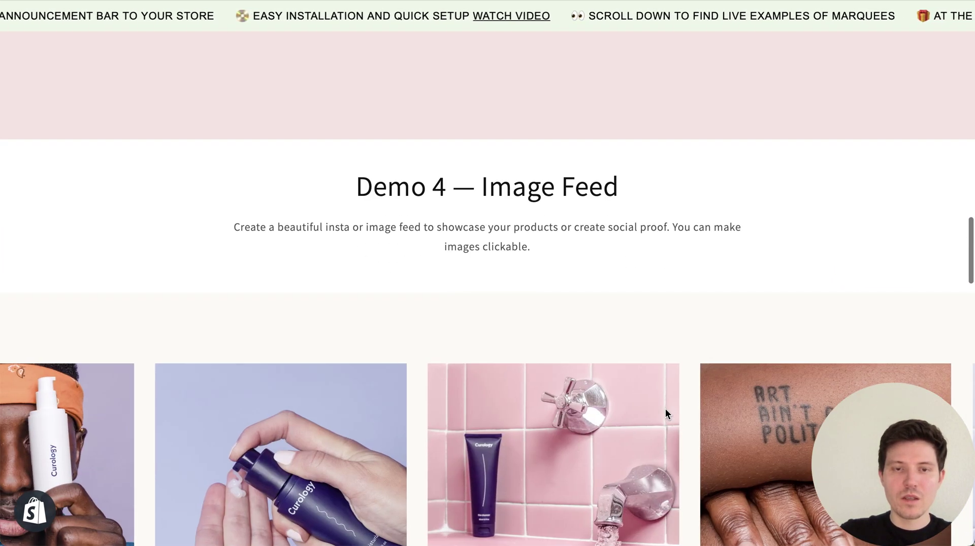
scroll(665, 361, "down", 2)
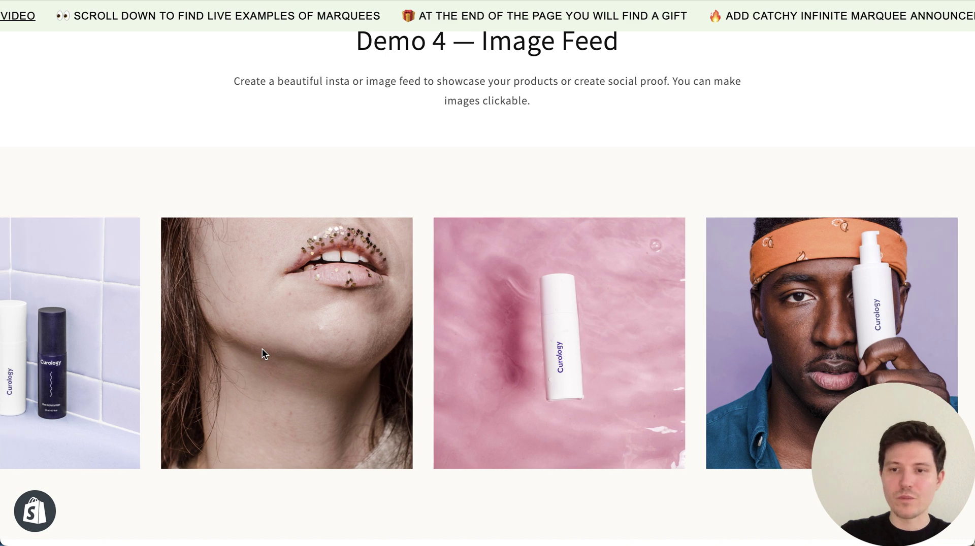
scroll(355, 414, "down", 7)
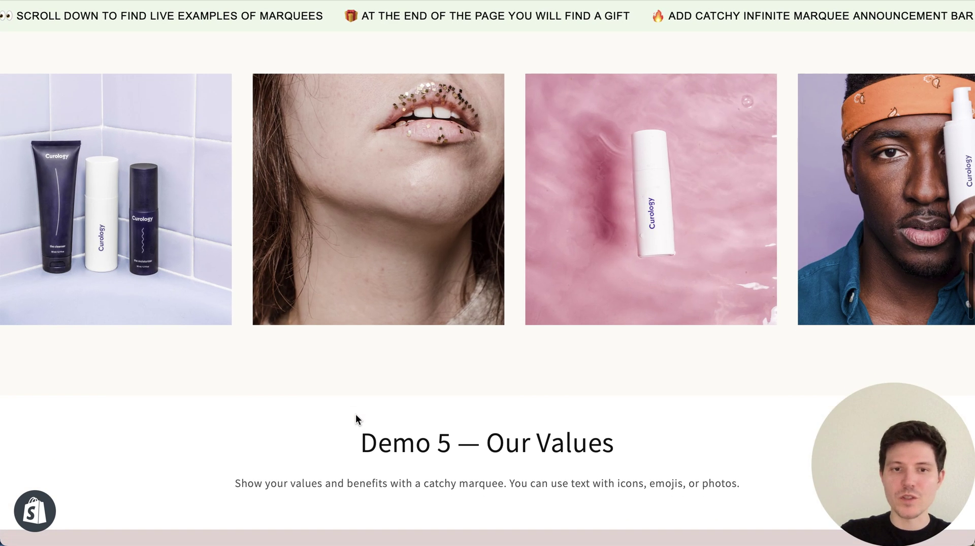
scroll(566, 296, "down", 1)
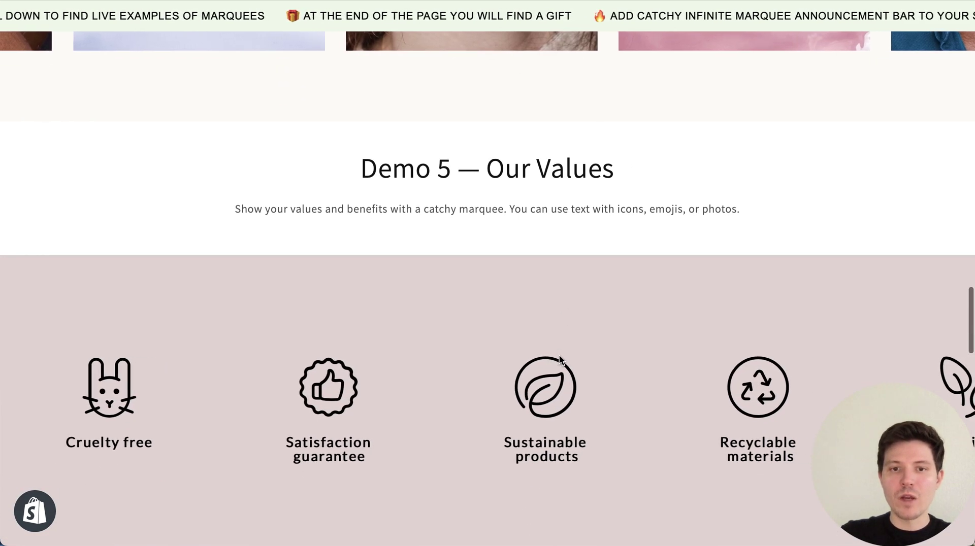
scroll(558, 354, "down", 2)
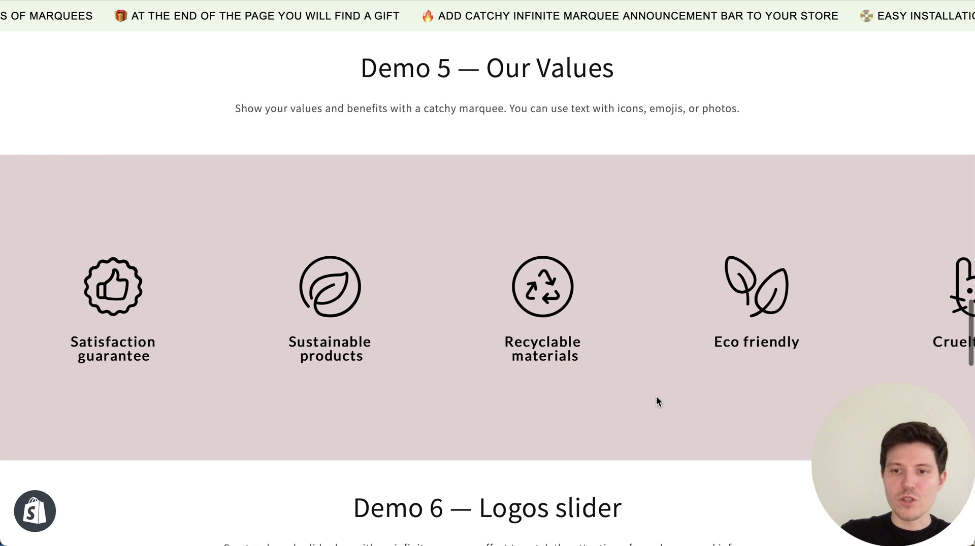
scroll(656, 401, "down", 5)
scroll(656, 401, "down", 2)
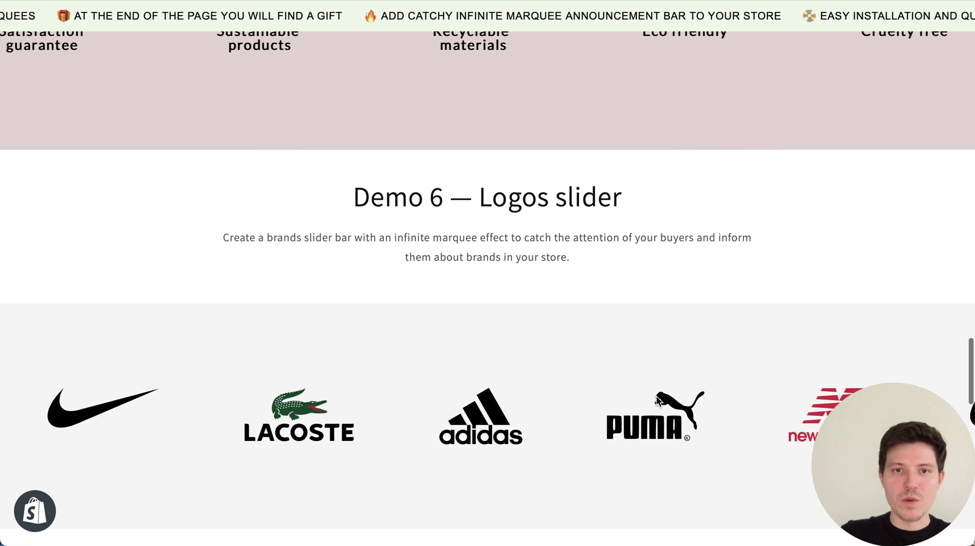
scroll(656, 401, "down", 1)
scroll(572, 424, "down", 2)
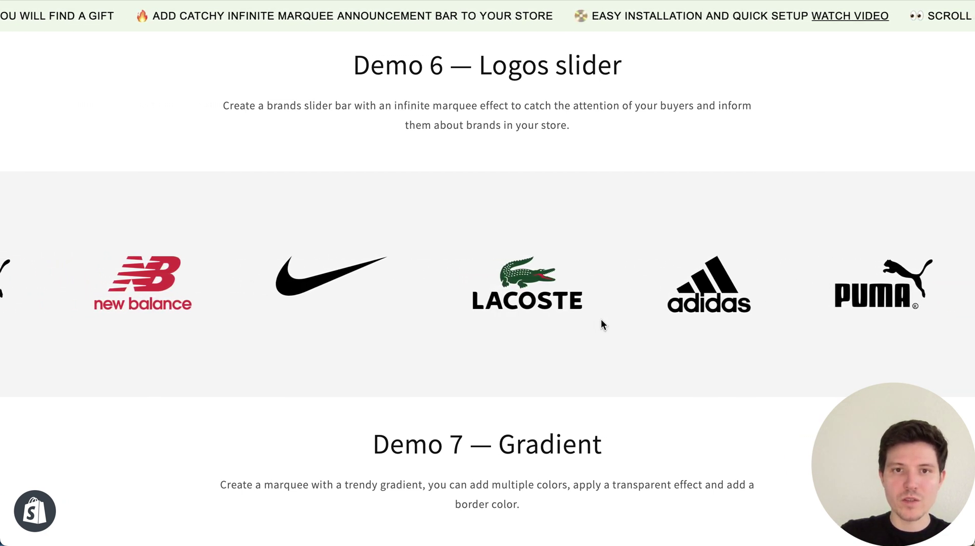
scroll(607, 366, "down", 5)
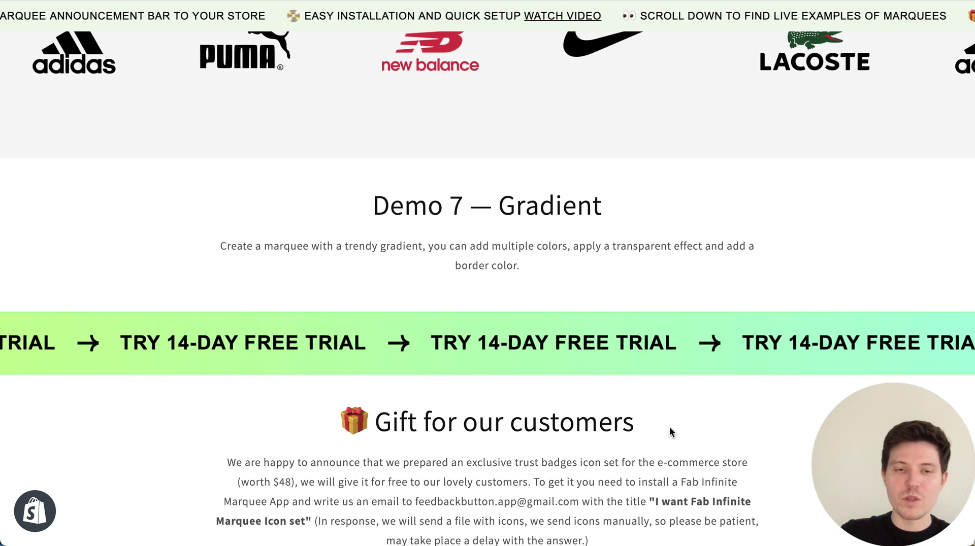
scroll(671, 449, "down", 2)
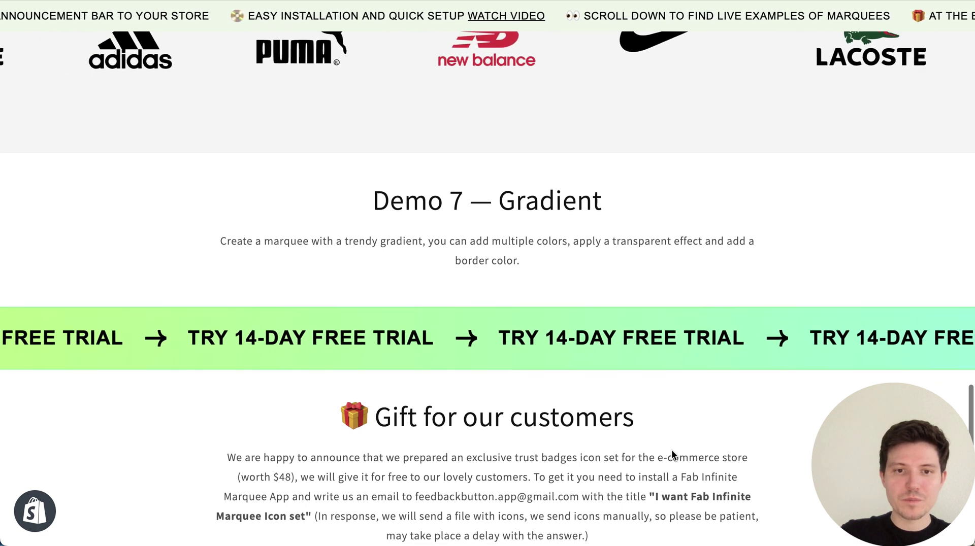